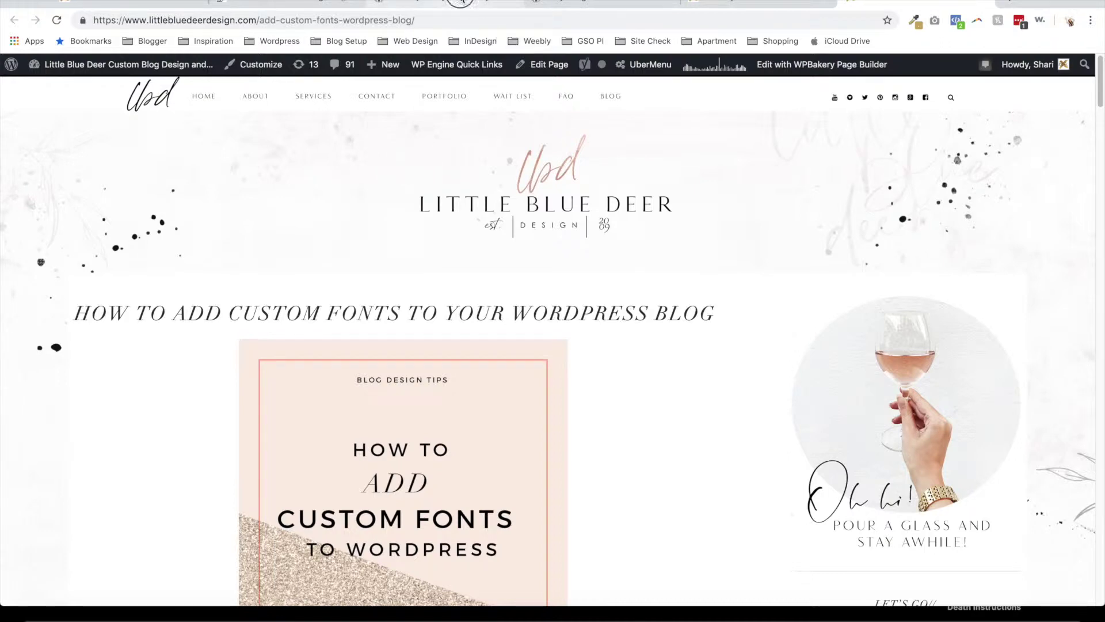
Step: Check the Use Any Font listing on WordPress.org, scrolled to its top, then go to its admin settings
left_click(462, 2)
left_click_drag(1100, 286, 1097, 101)
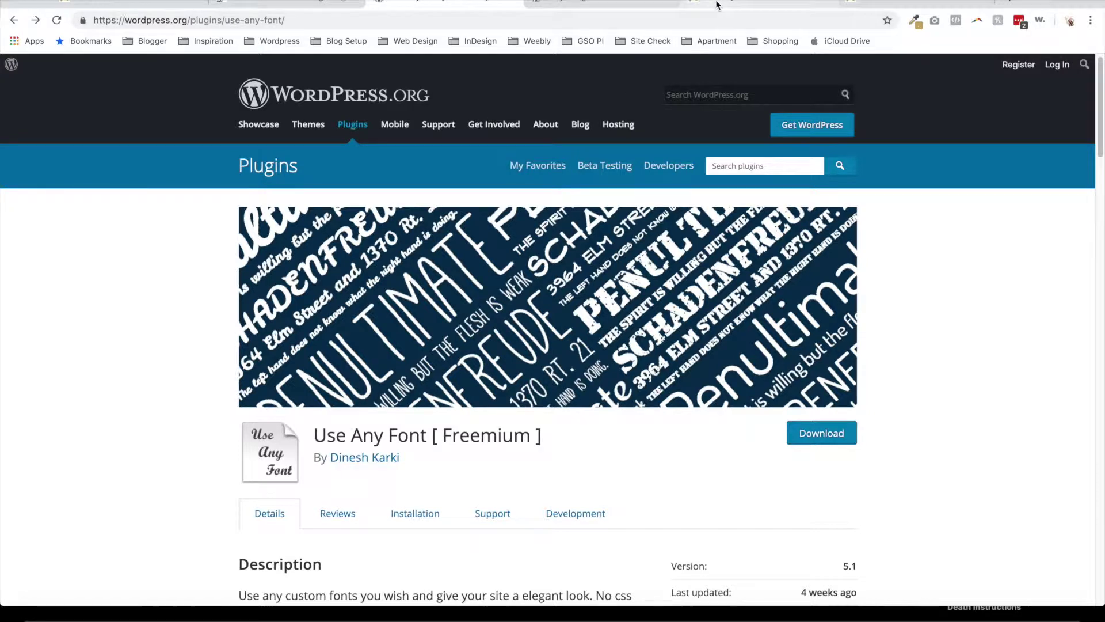
left_click(790, 4)
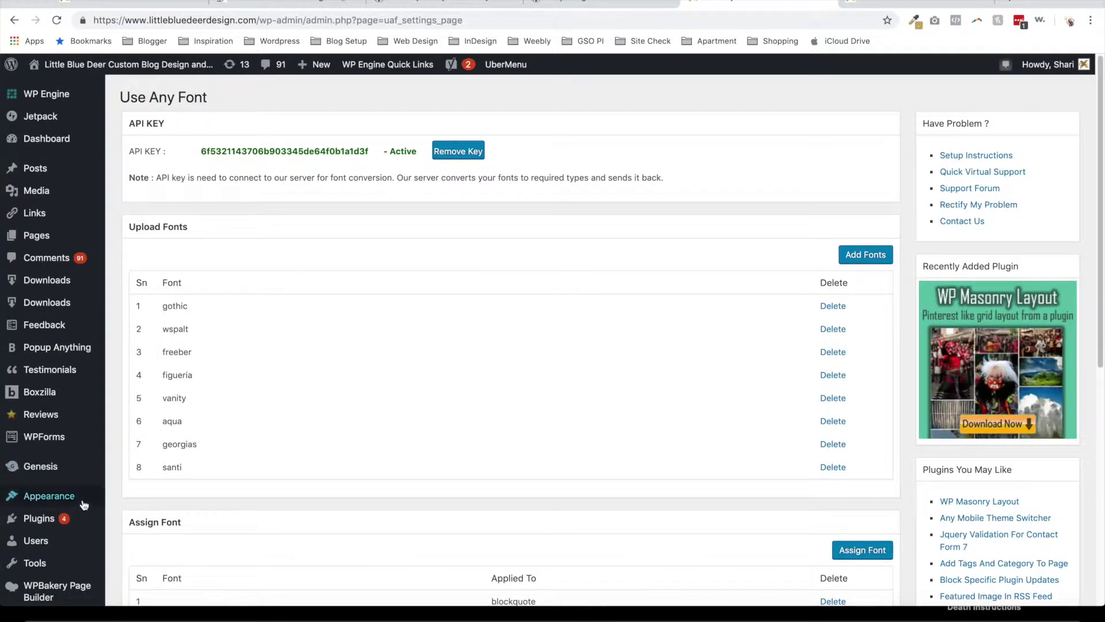
Step: Recheck the WordPress.org listing, then bring up the Upload Fonts form in the Use Any Font settings
mouse_move(87, 519)
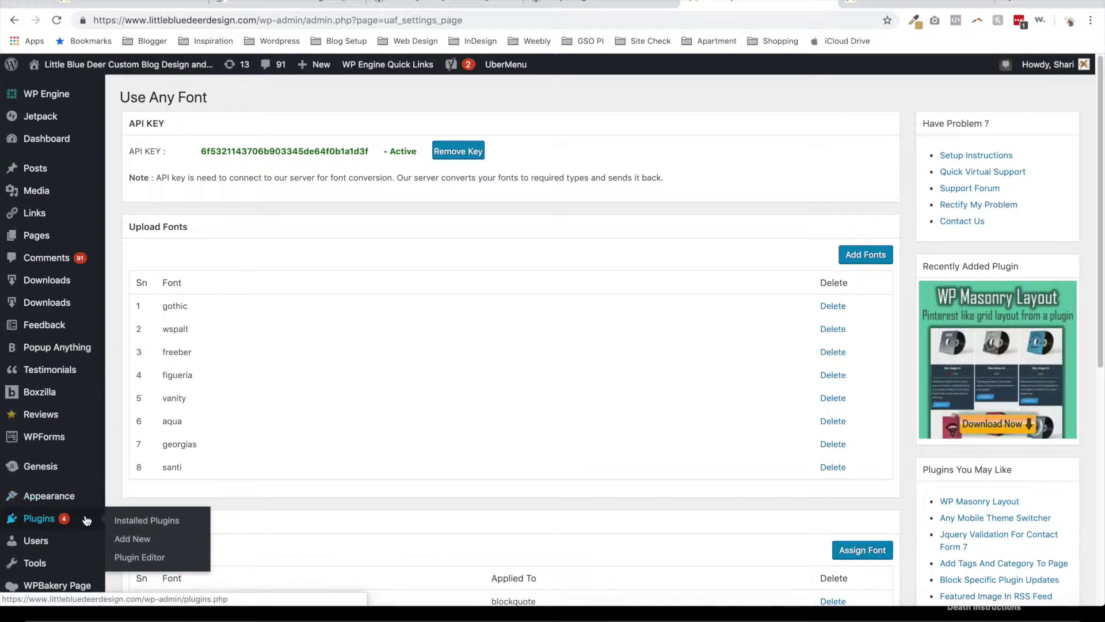
left_click(454, 4)
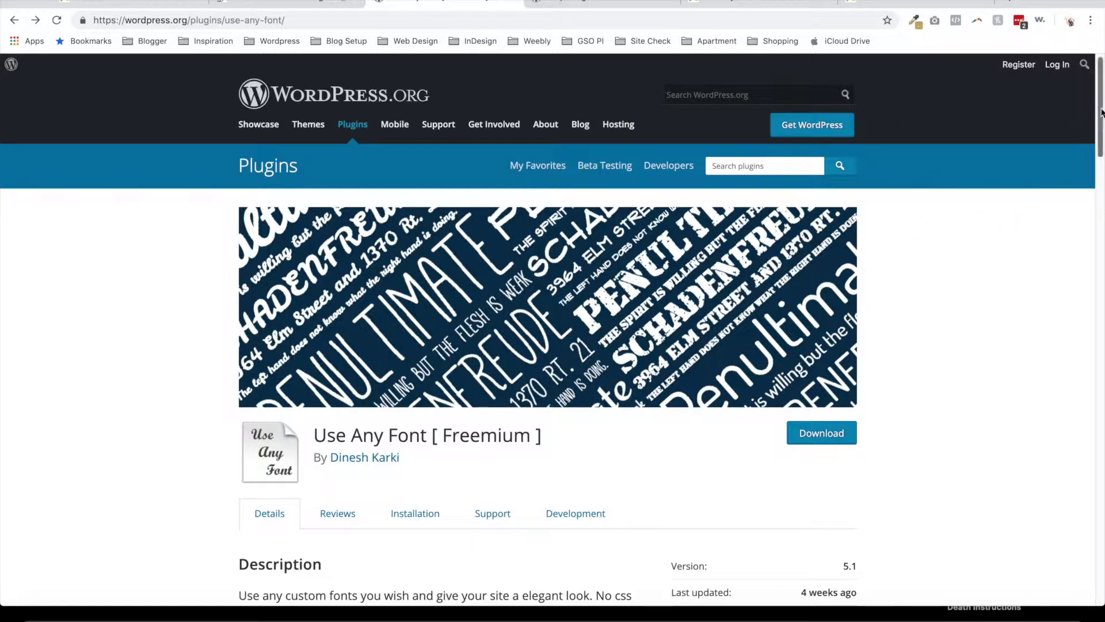
mouse_move(1101, 113)
left_mouse_down()
mouse_move(1102, 179)
mouse_move(1101, 115)
left_mouse_up()
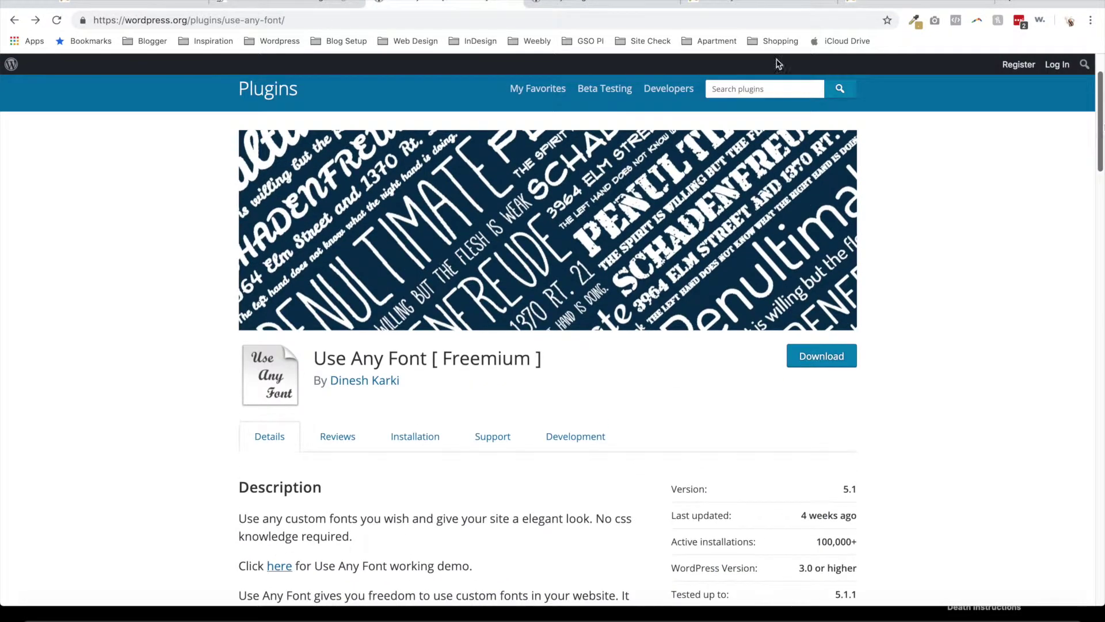
left_click(788, 4)
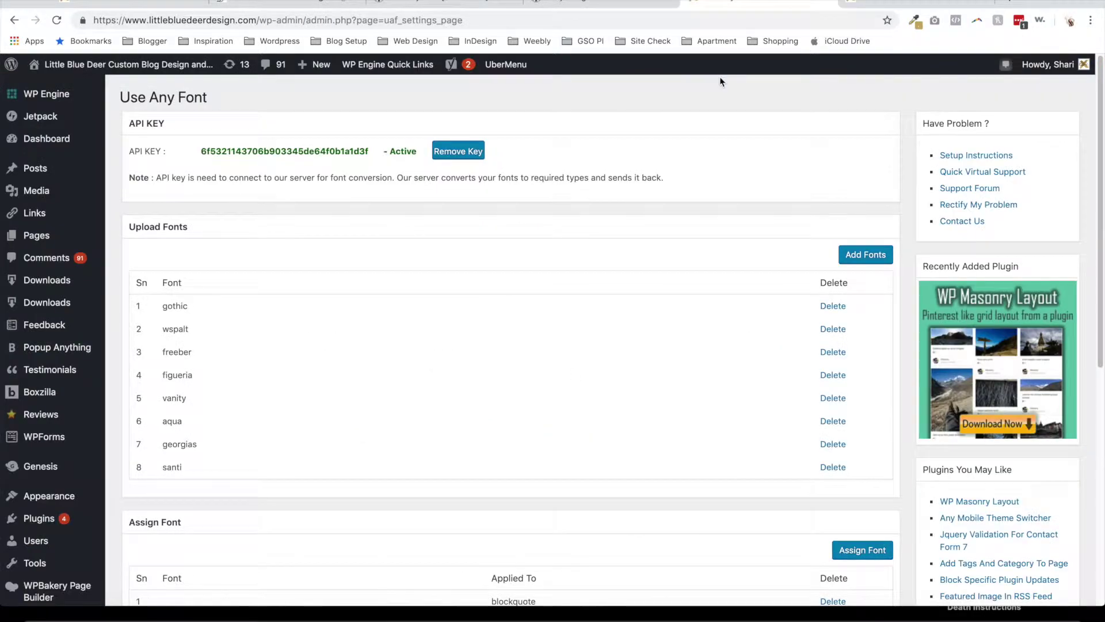
left_click_drag(1103, 243, 1103, 300)
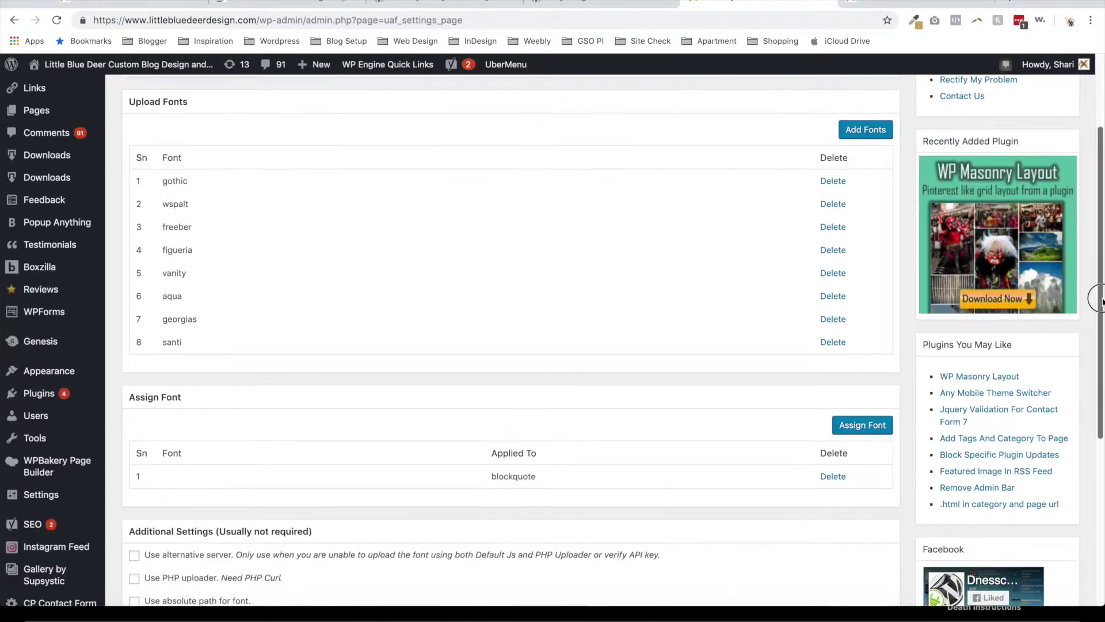
left_click(863, 130)
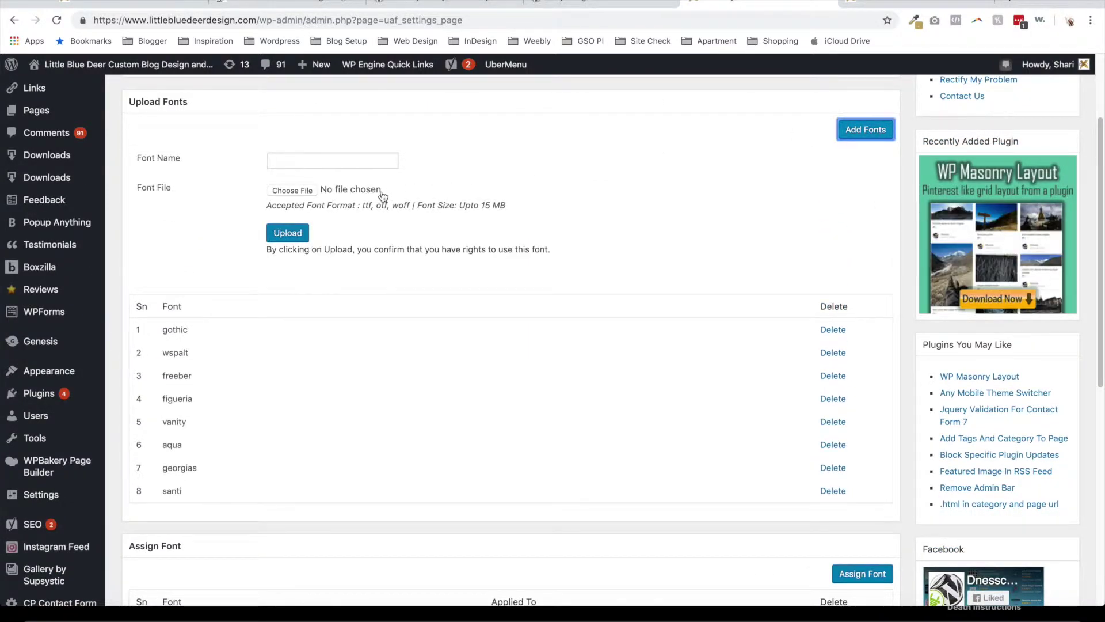
Step: Enter 'thefont' as the new font's name
left_click(303, 161)
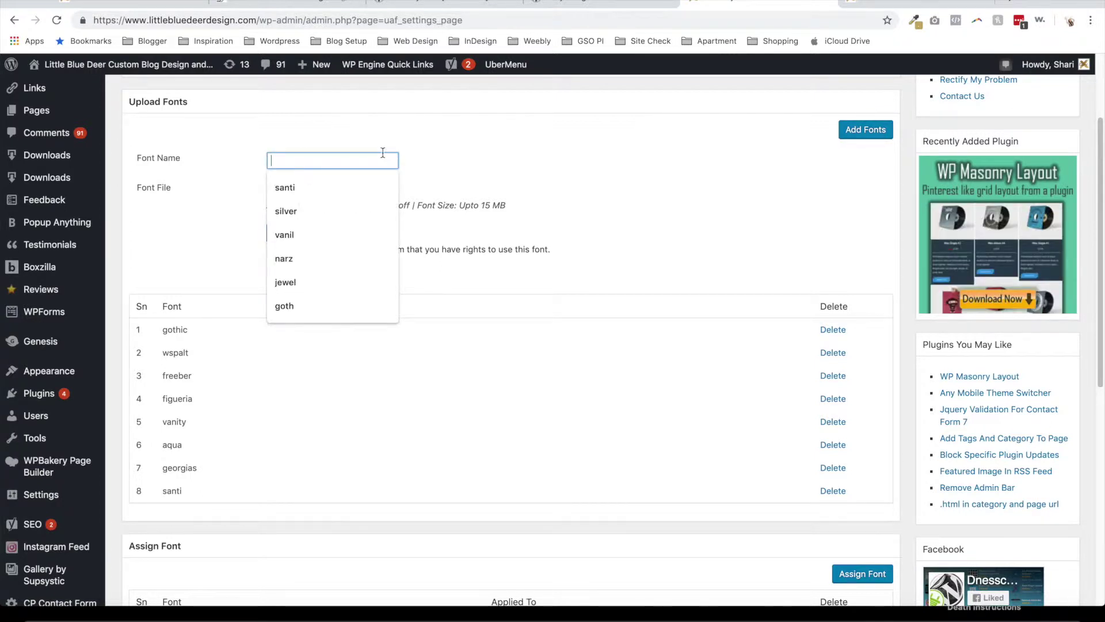
type("MY")
key("BackSpace")
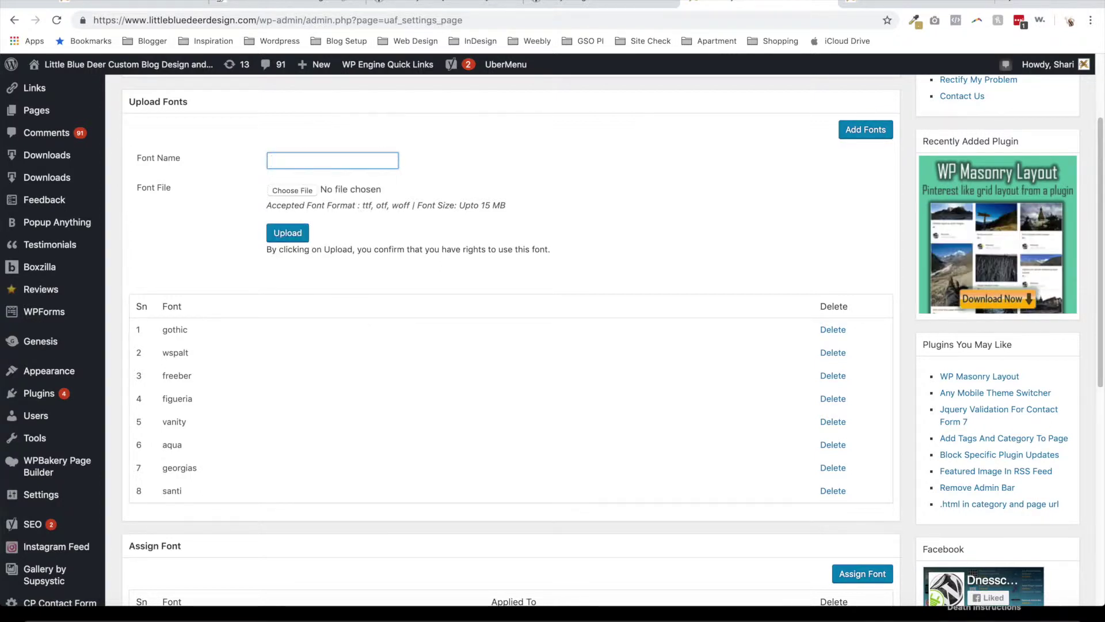
type("thefont")
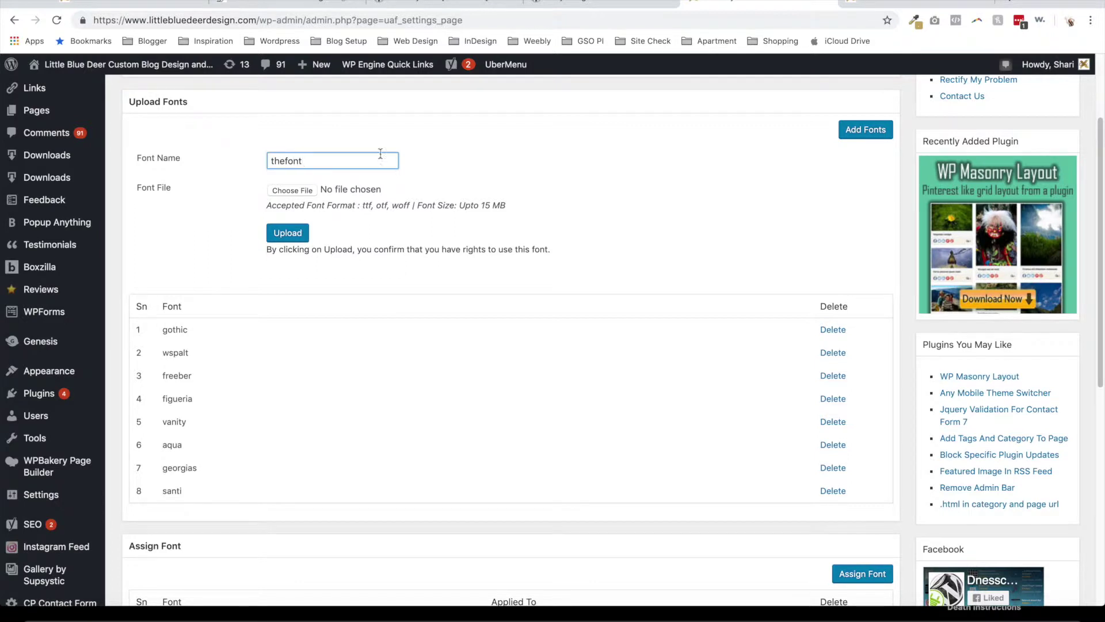
Step: Choose EBGaramond08-Italic.otf as the font file by searching 'garamond' across the whole computer
left_click(294, 191)
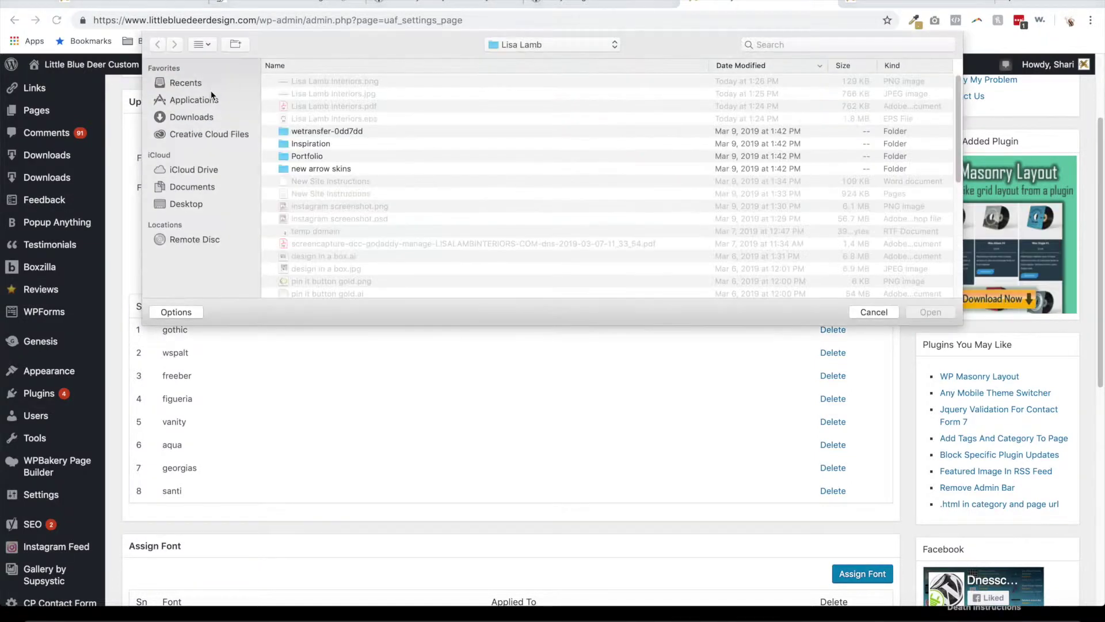
left_click(202, 204)
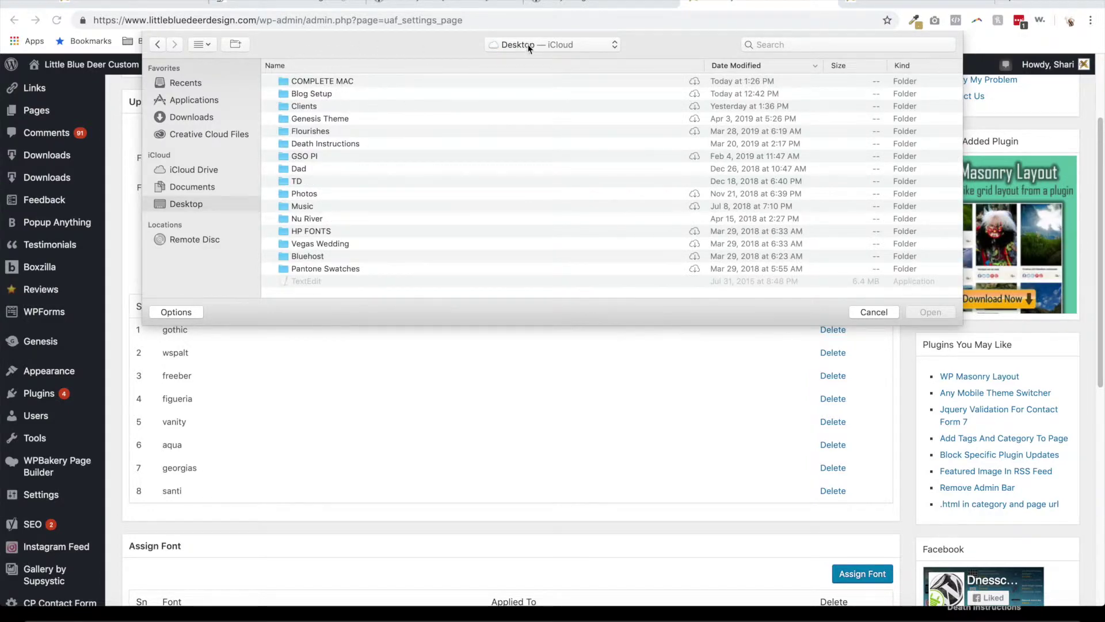
left_click(810, 44)
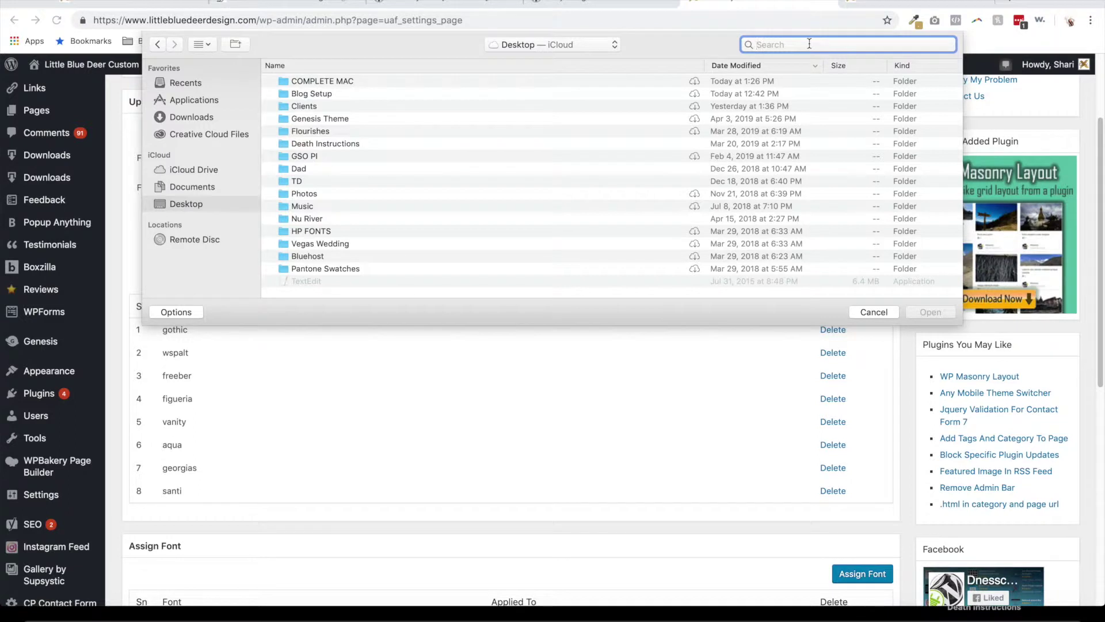
type("gar")
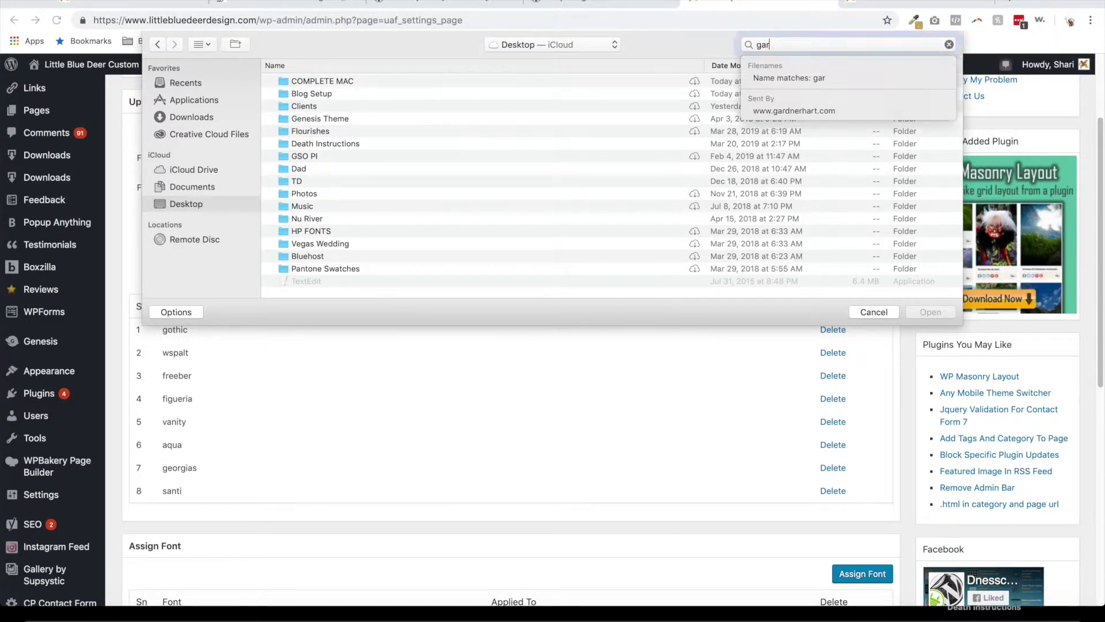
type("amond")
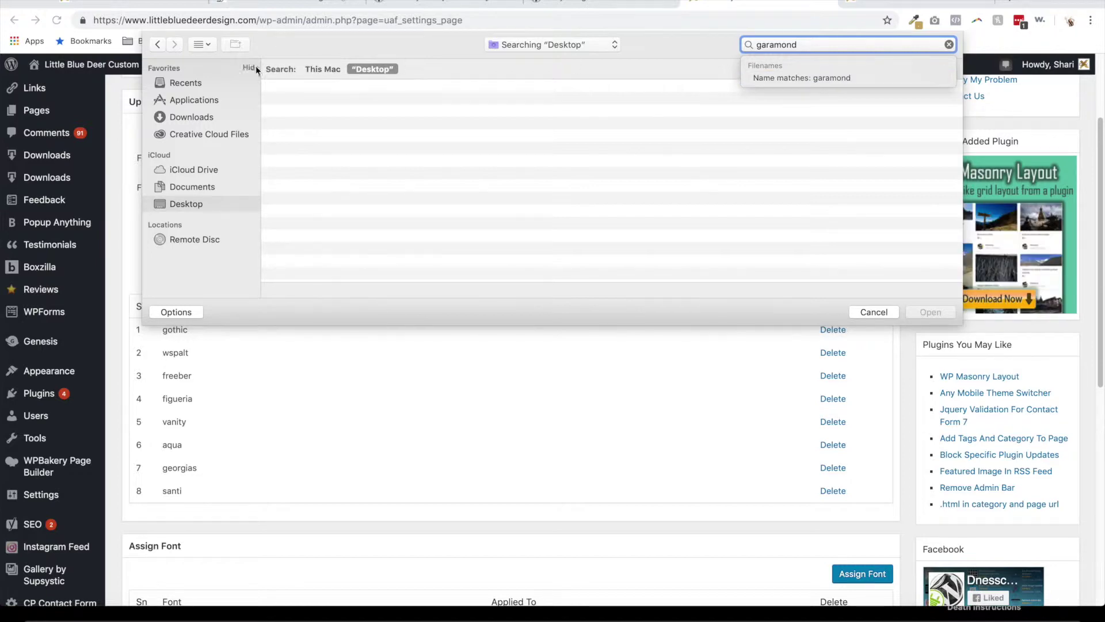
left_click(325, 67)
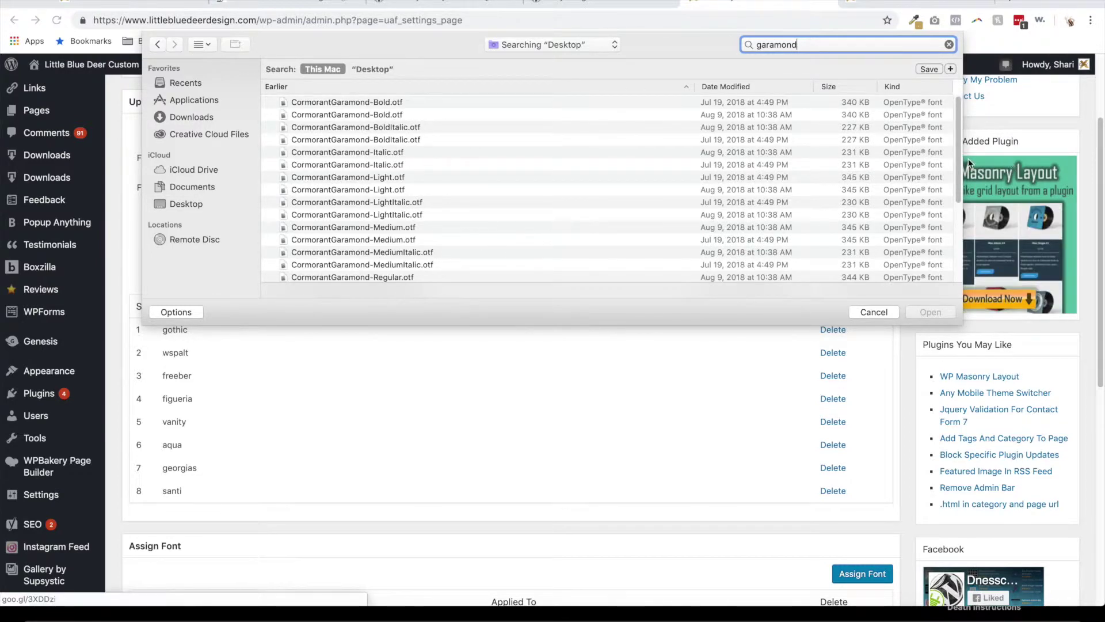
left_click_drag(957, 153, 959, 205)
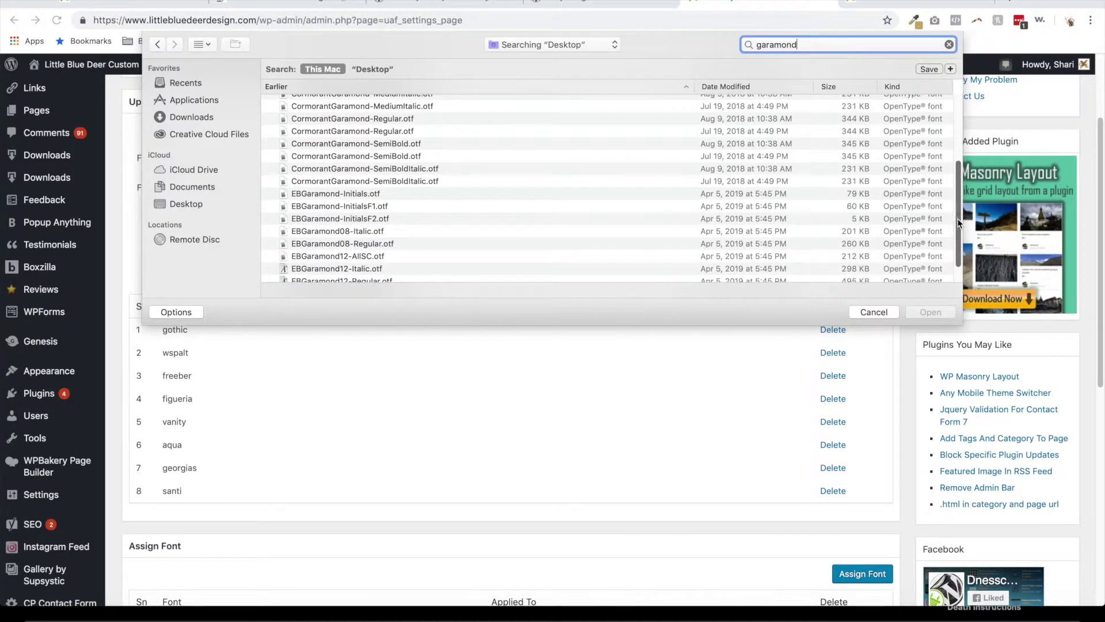
double_click(388, 232)
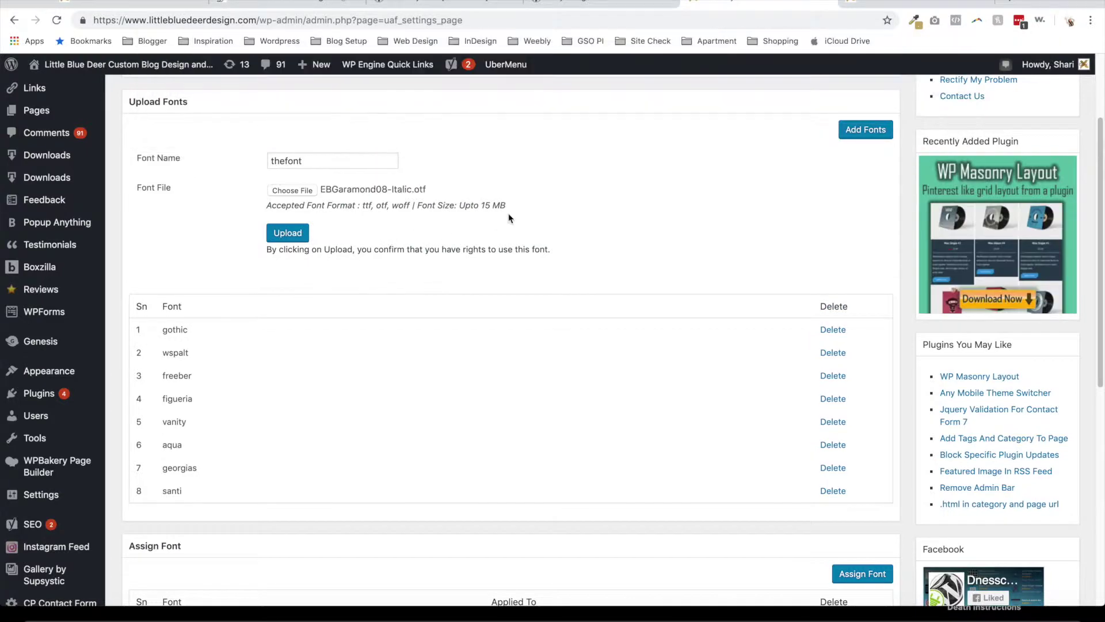
Step: Rename the font to garamond and upload it, confirming it appears as entry 9
double_click(271, 160)
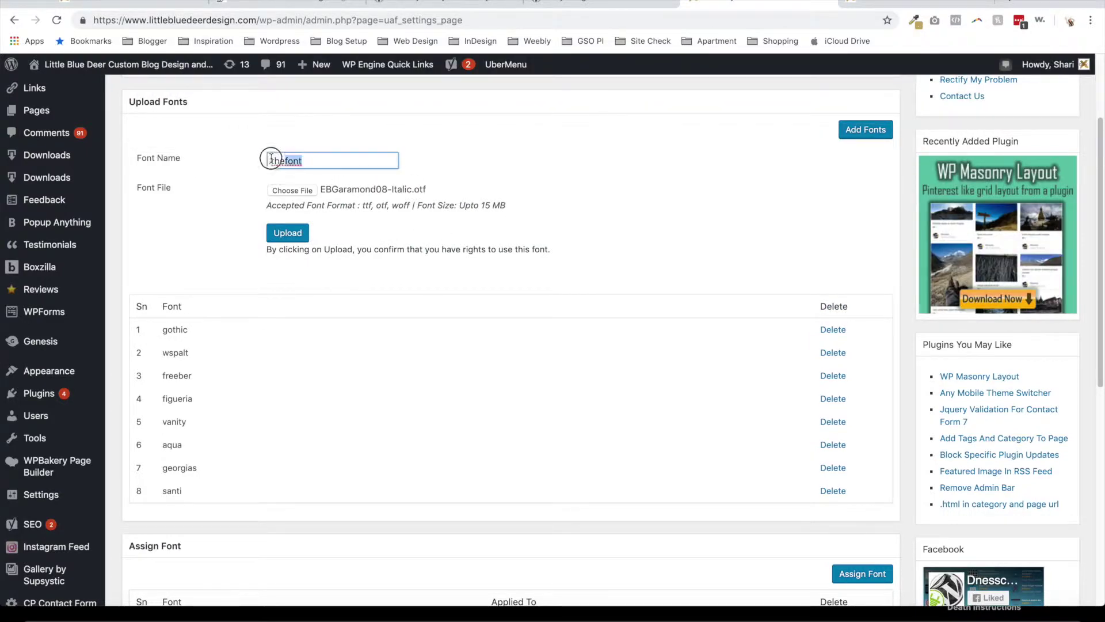
type("garamond")
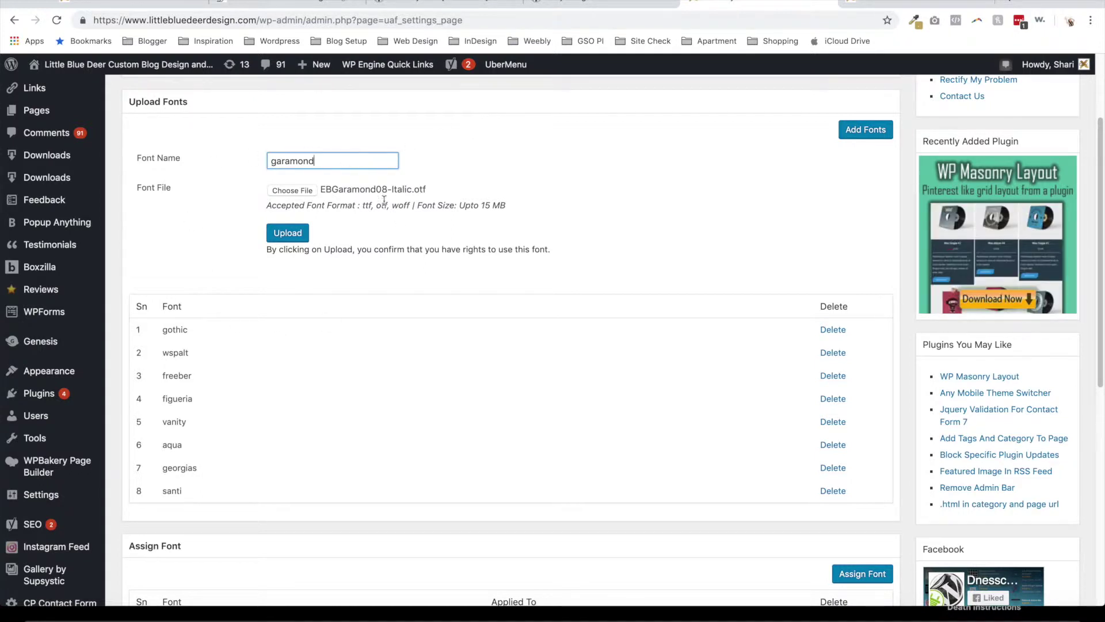
left_click(289, 240)
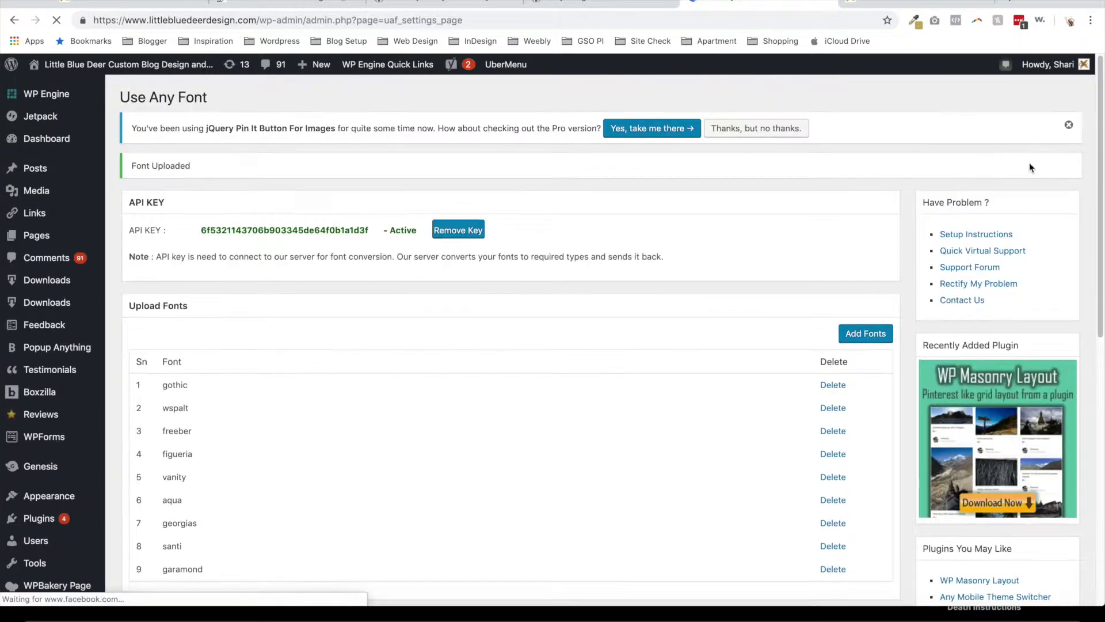
left_click_drag(1099, 167, 1099, 411)
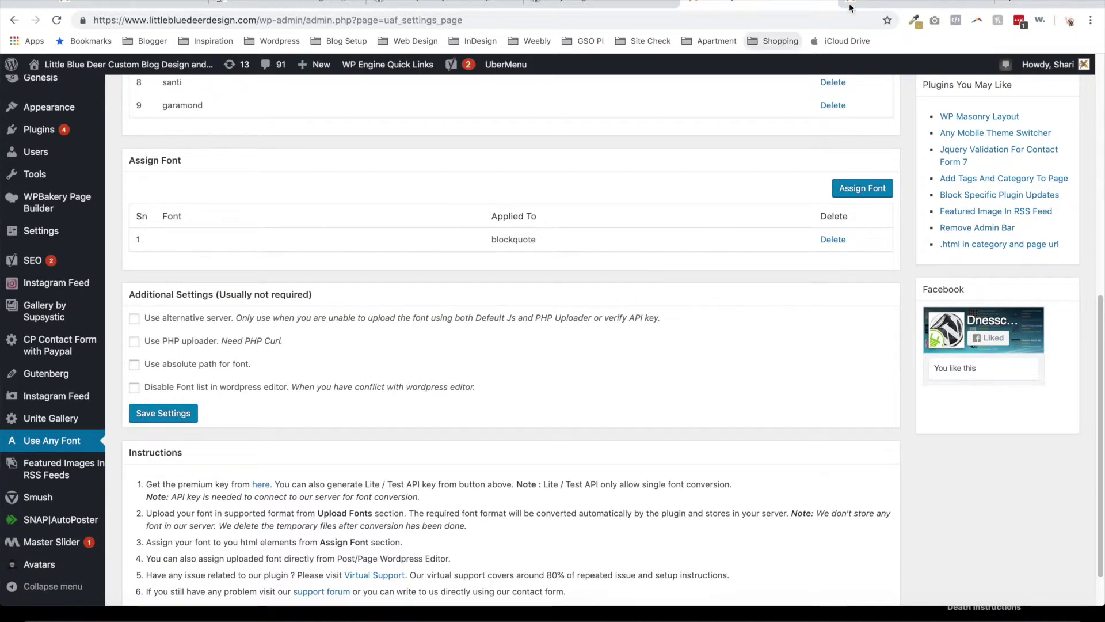
left_click(873, 6)
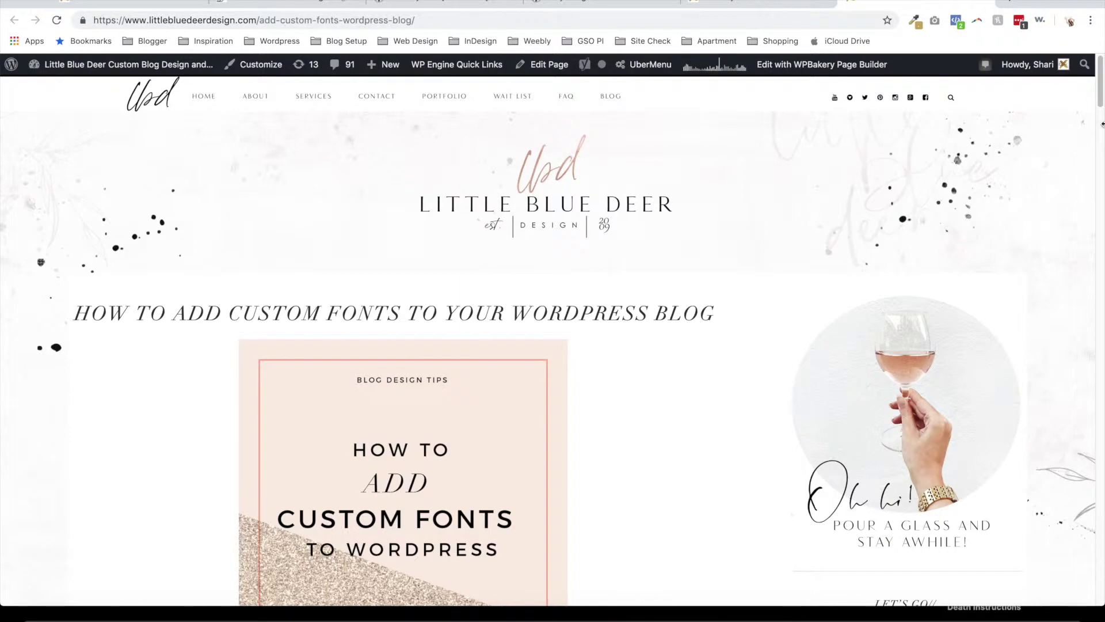
left_click_drag(1098, 98, 1100, 295)
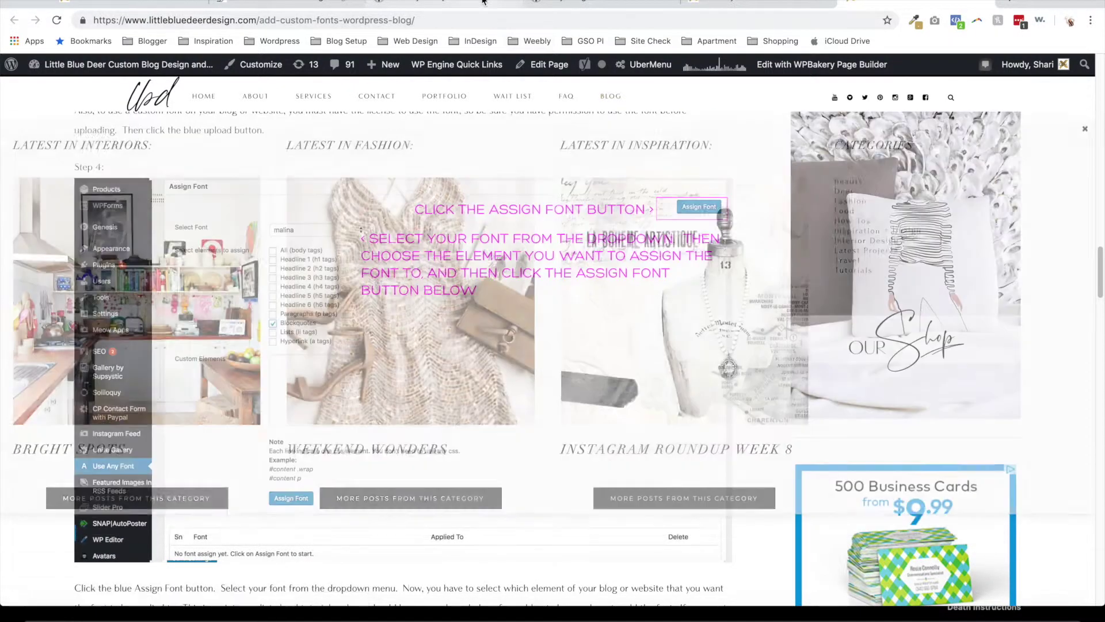
left_click(482, 2)
left_click(717, 2)
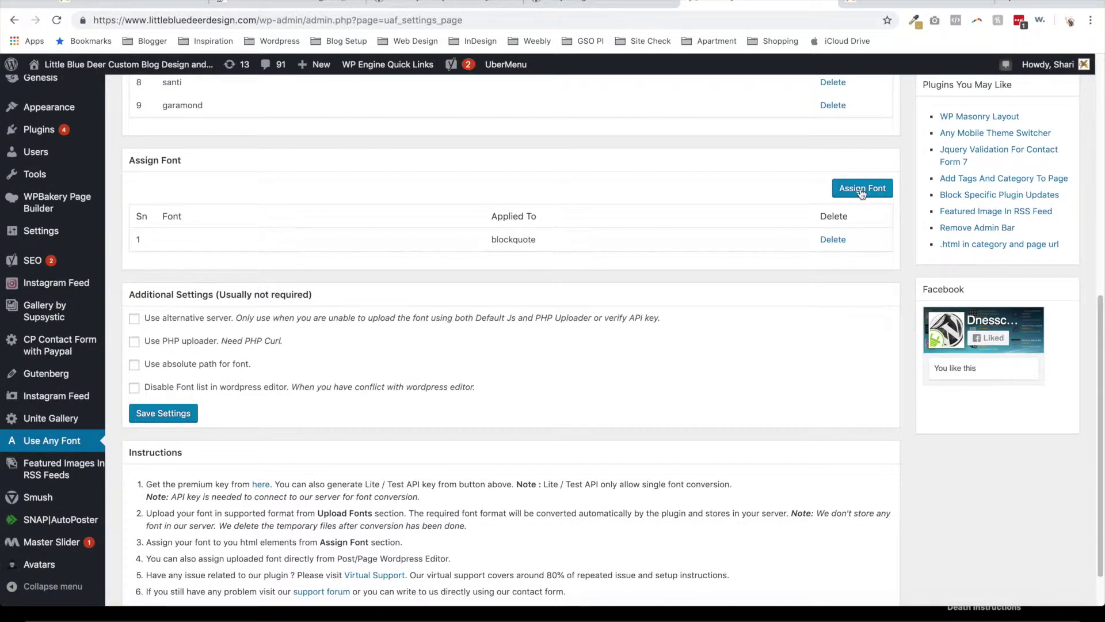
Step: Open the Assign Font form, then read Step 4 in the tutorial article
left_click(862, 190)
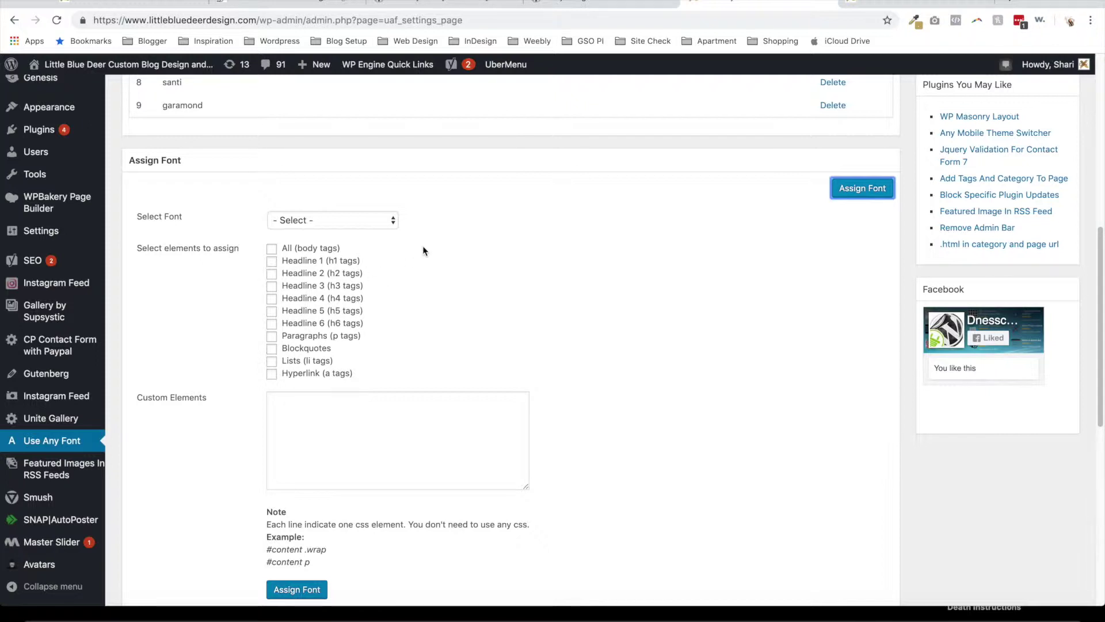
left_click(876, 6)
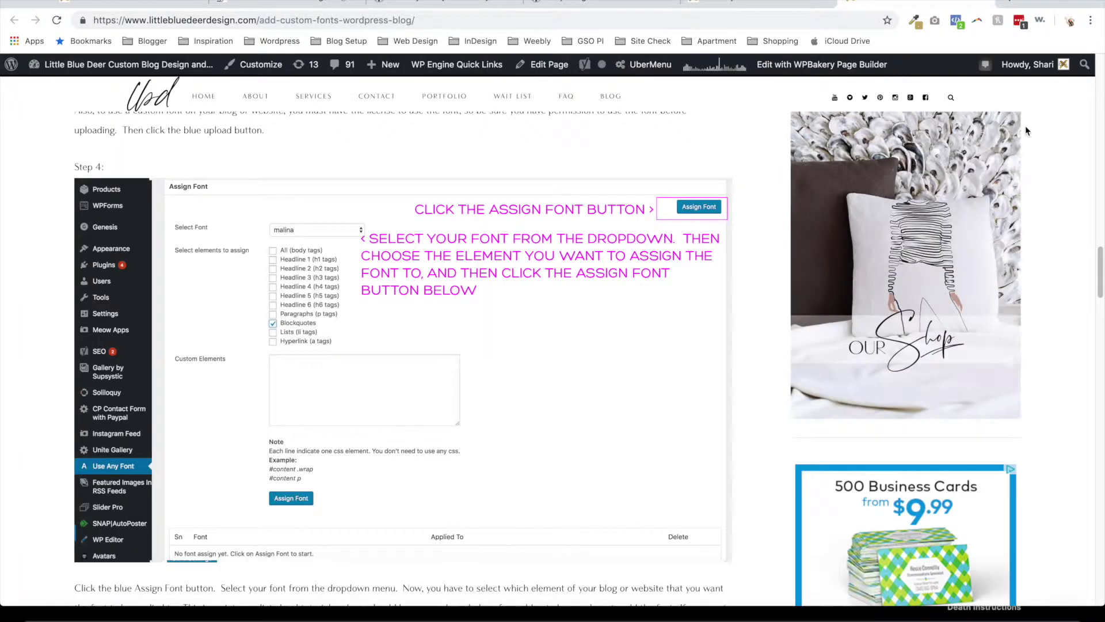
scroll(393, 260, "up", 5)
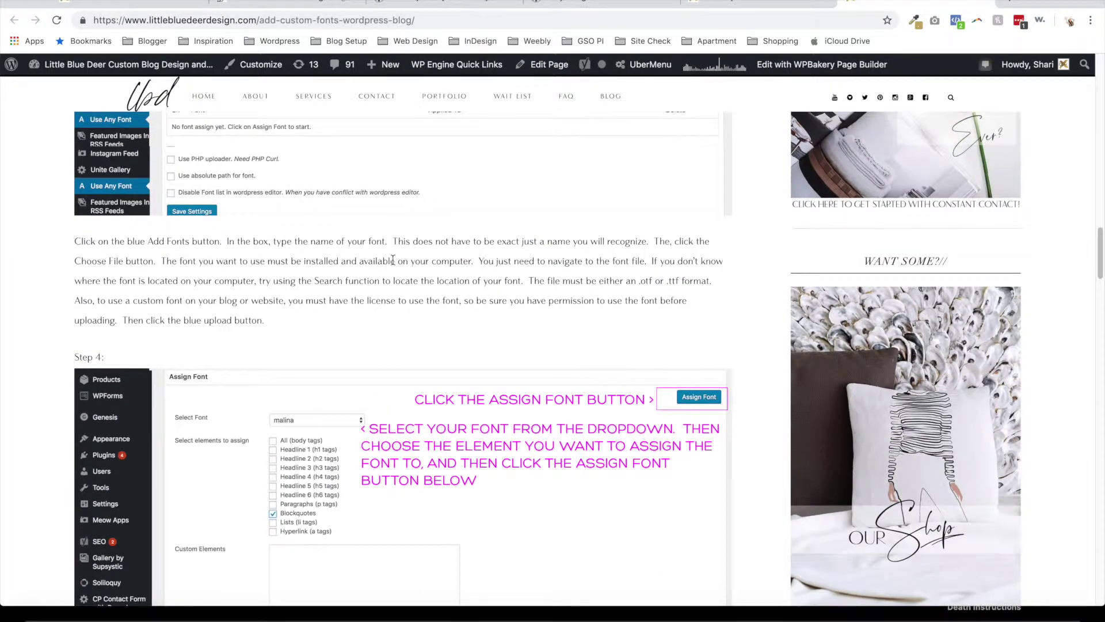
left_click_drag(281, 320, 86, 253)
left_click(38, 254)
Step: Tick and untick Paragraphs (p tags) in Use Any Font, leaving the form unchanged
left_click(724, 2)
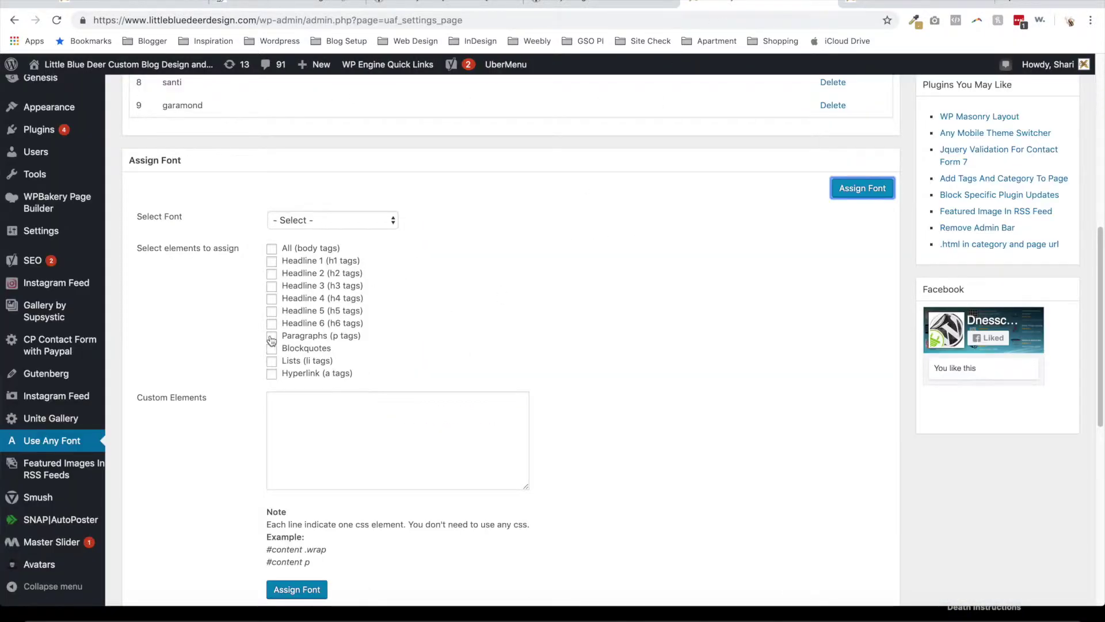
left_click(272, 337)
left_click(272, 338)
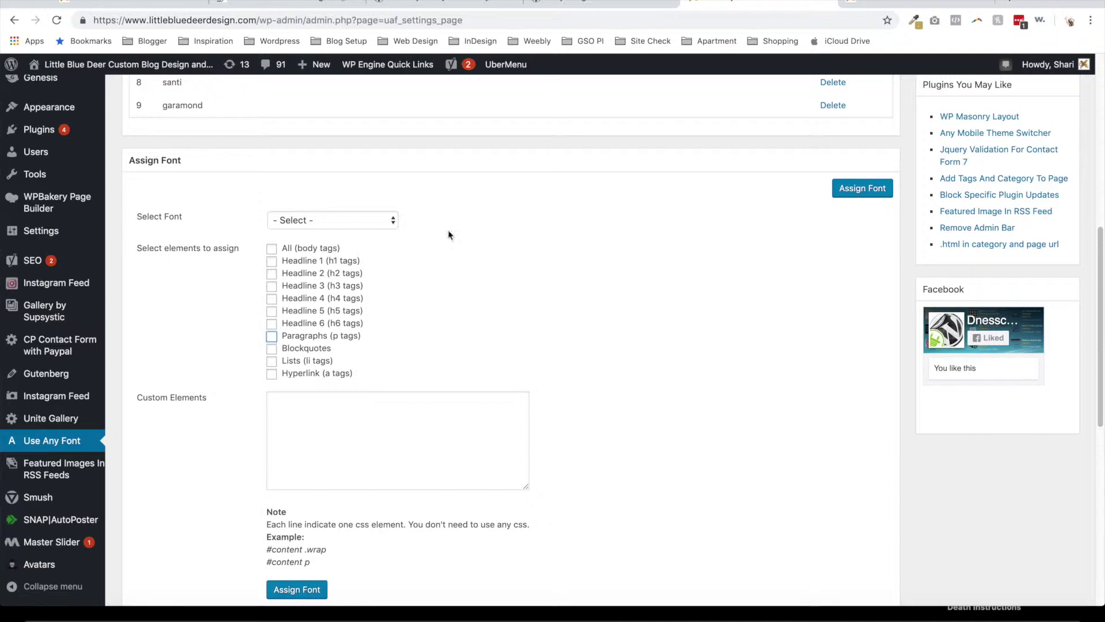
left_click(869, 2)
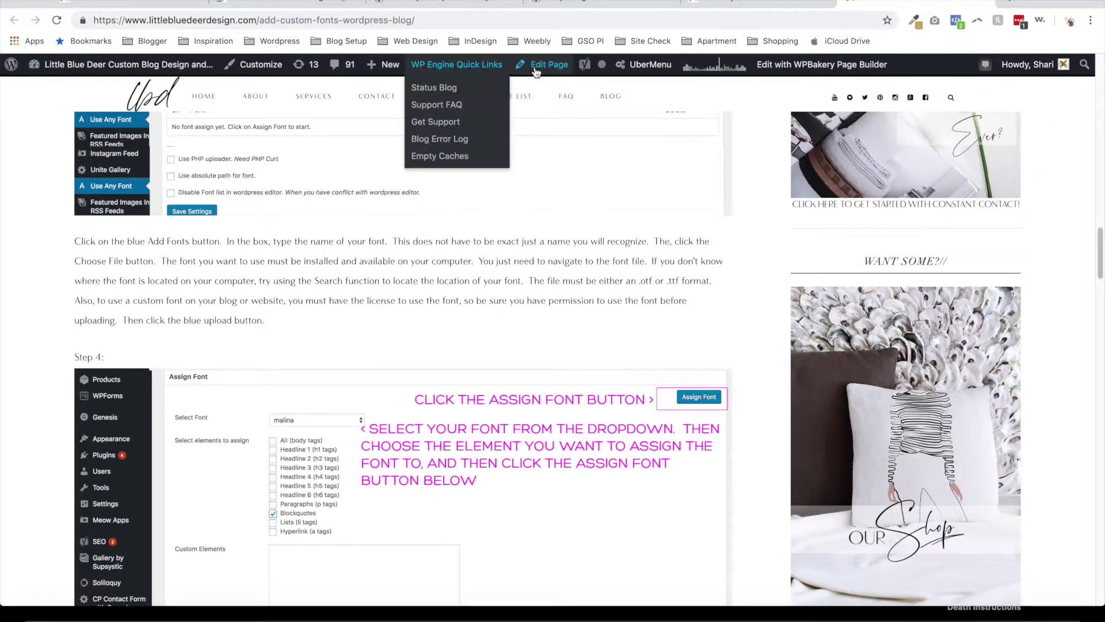
Step: Edit the tutorial post and insert an empty Heading block below its closing paragraph
left_click(554, 68)
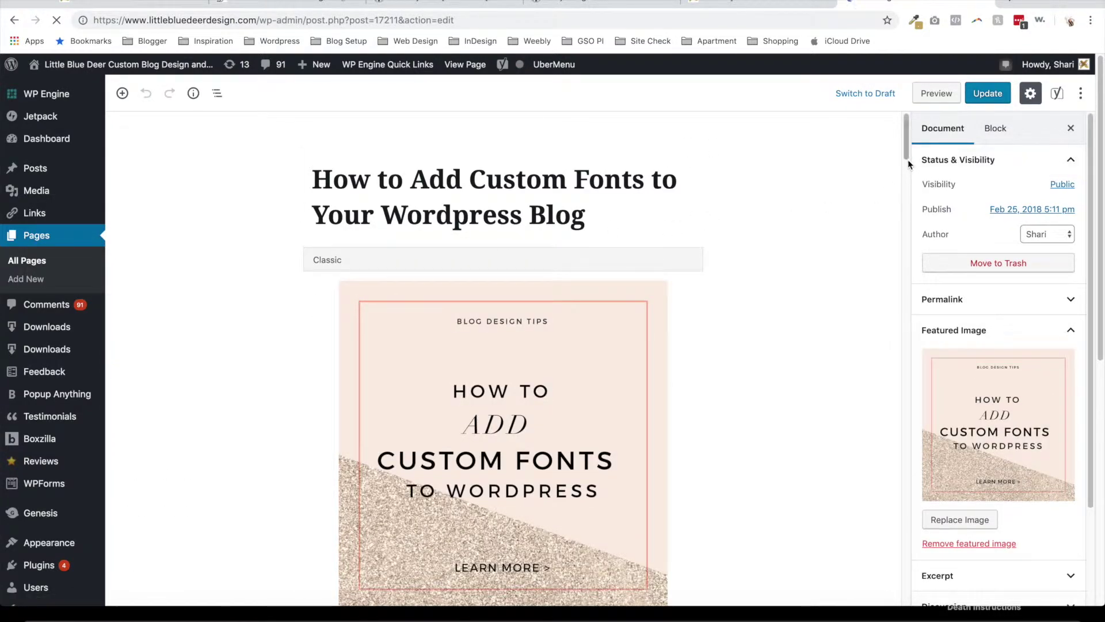
left_click_drag(906, 158, 904, 256)
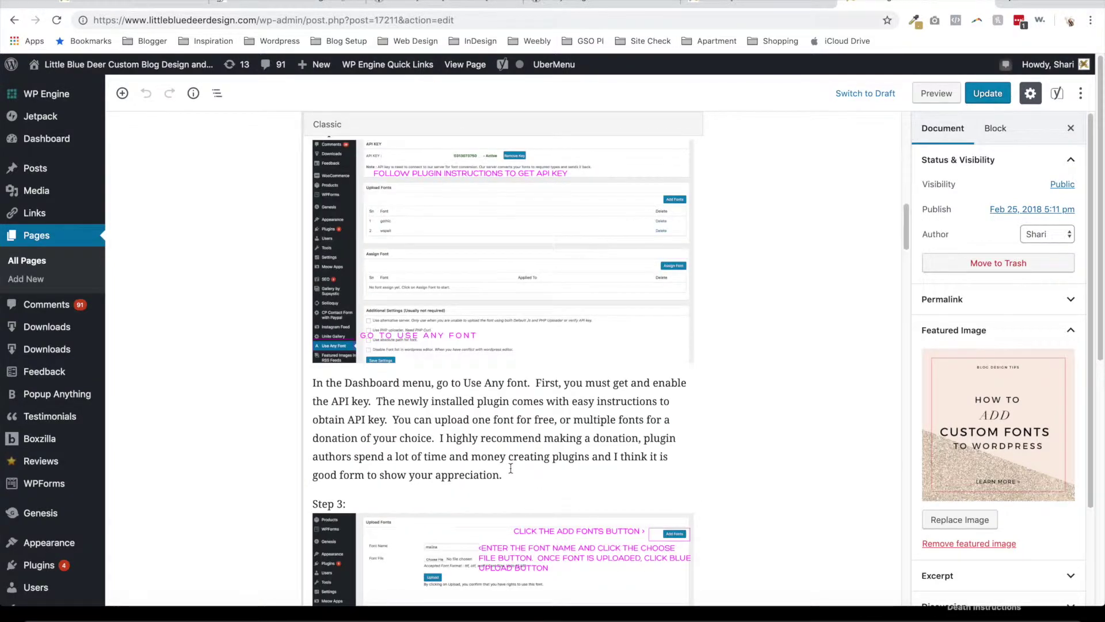
left_click(506, 450)
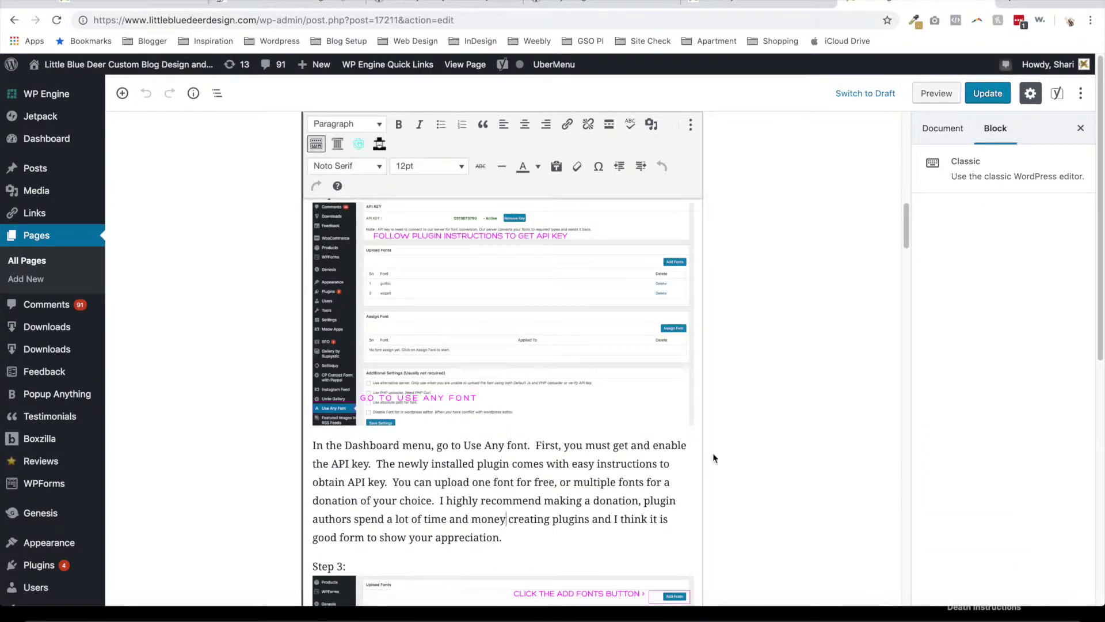
left_click_drag(908, 219, 911, 436)
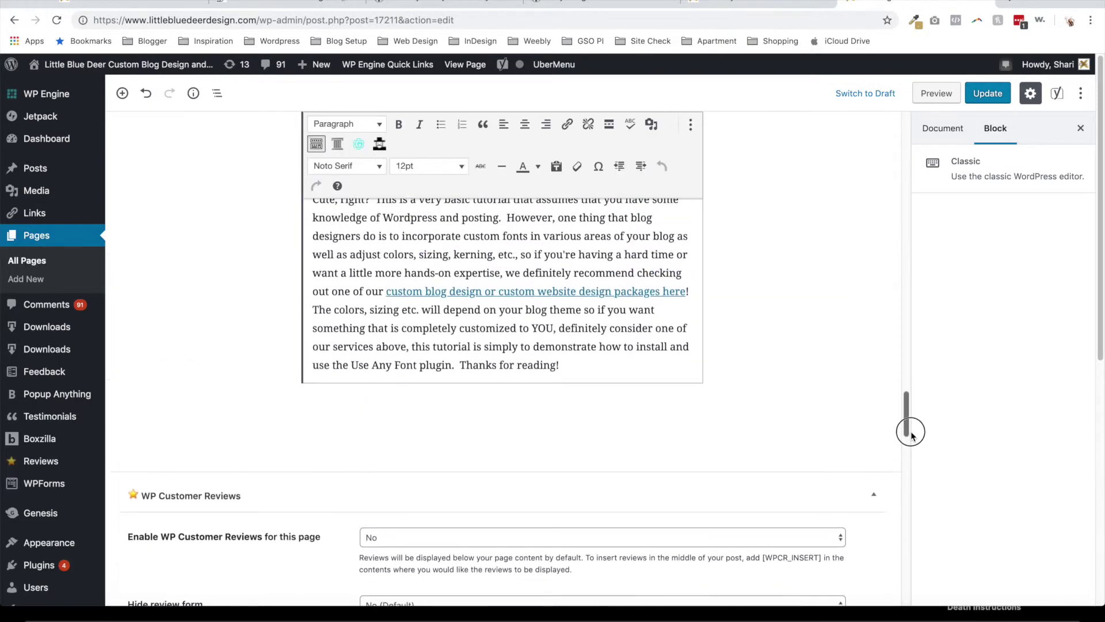
left_click(122, 93)
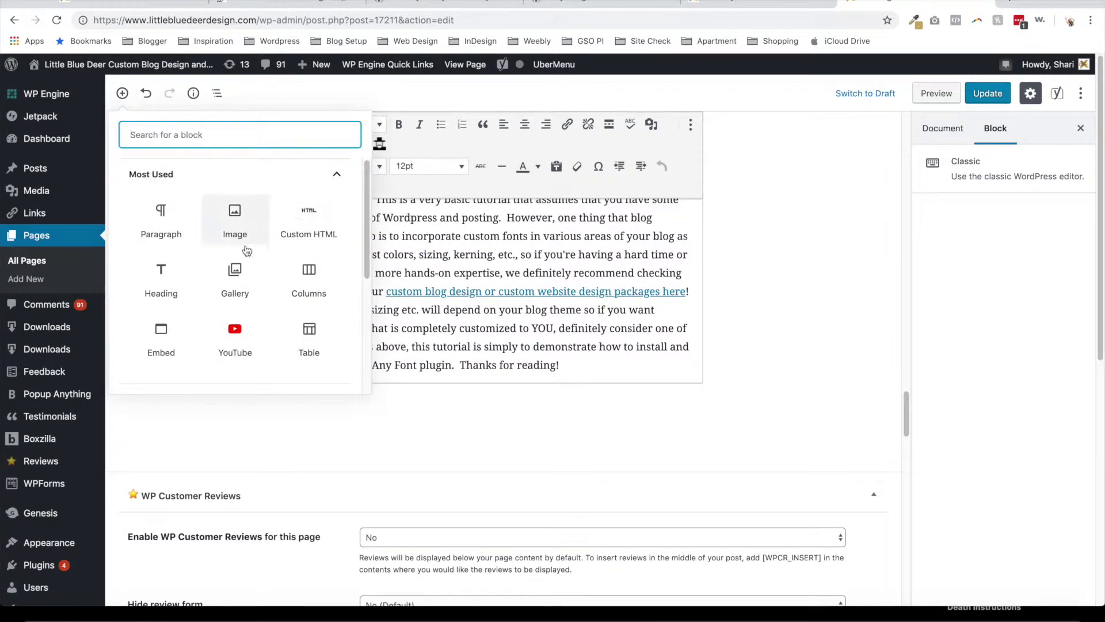
left_click(167, 288)
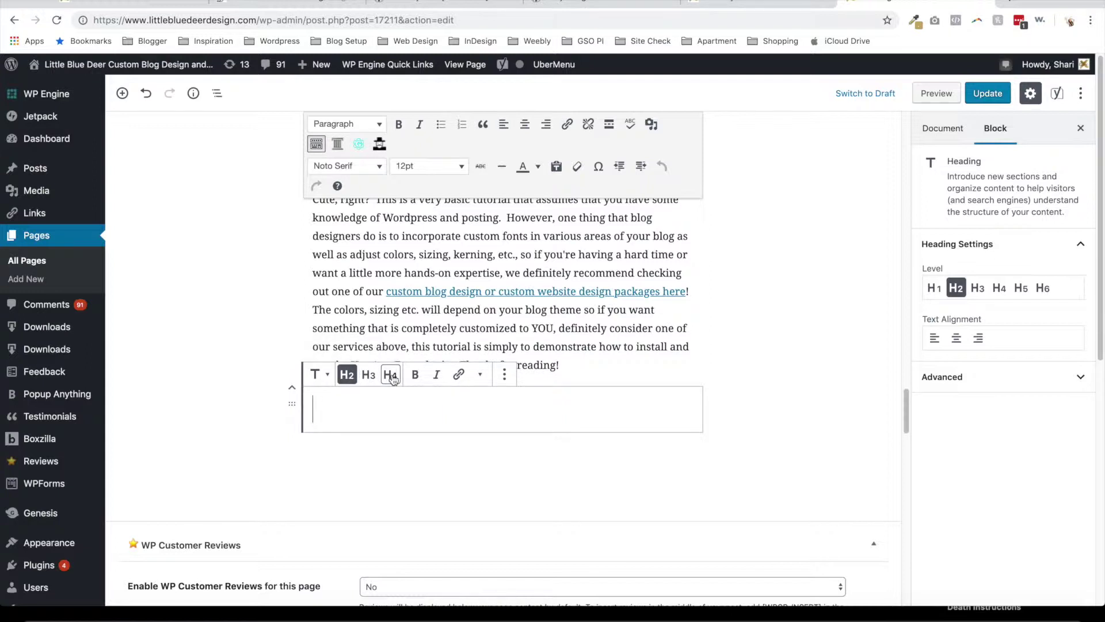
left_click(412, 253)
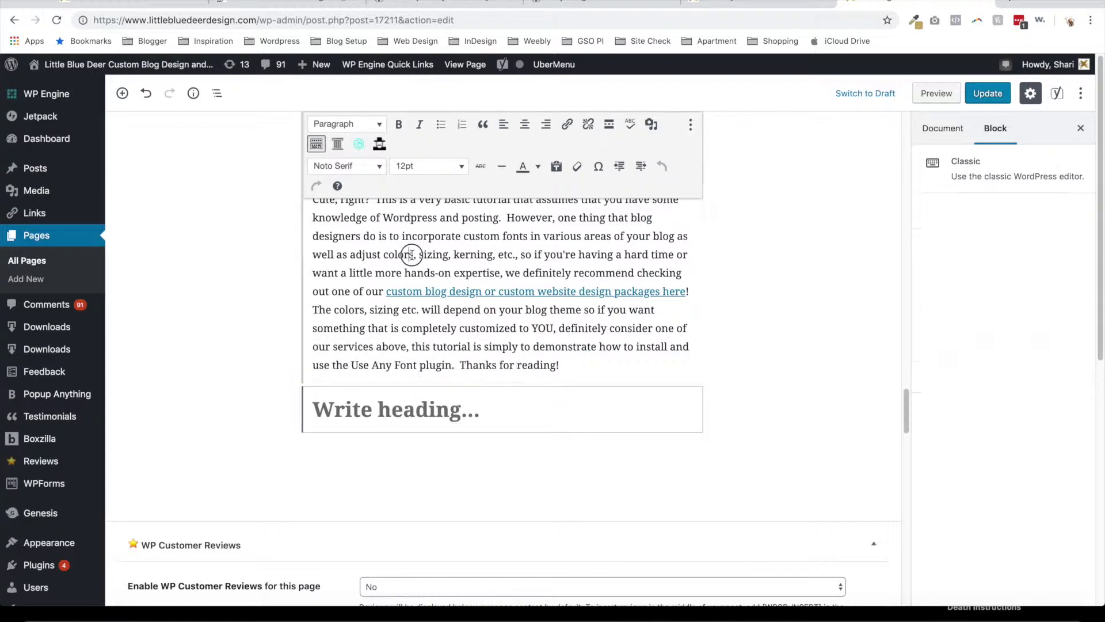
left_click_drag(424, 254, 350, 236)
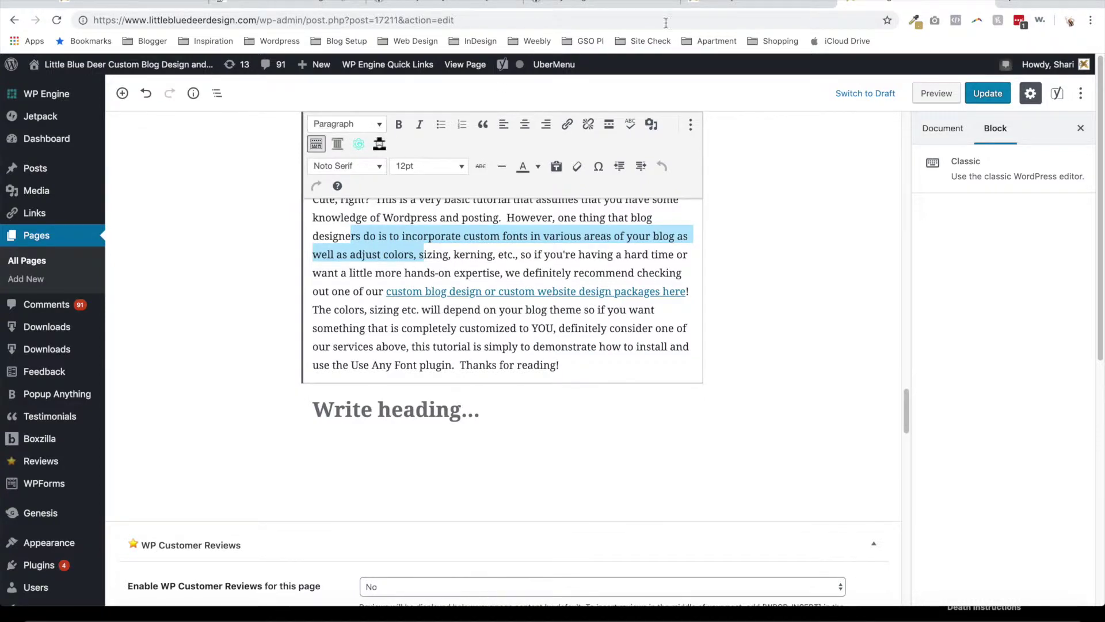
left_click(731, 3)
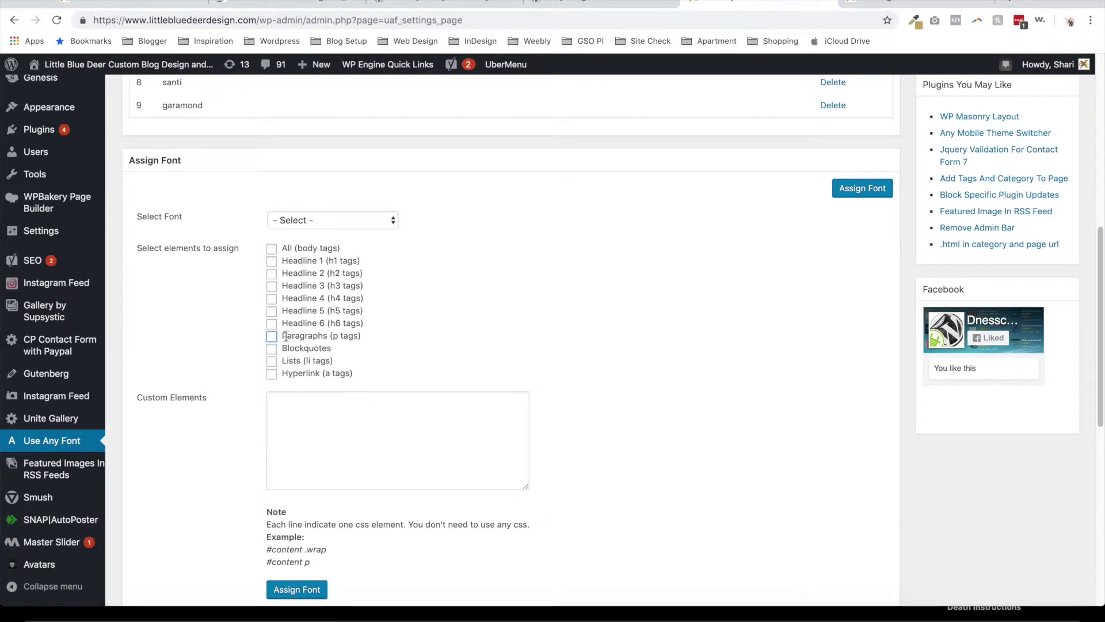
Step: Choose garamond in Select Font and tick Paragraphs (p tags) in Assign Font
left_click(379, 222)
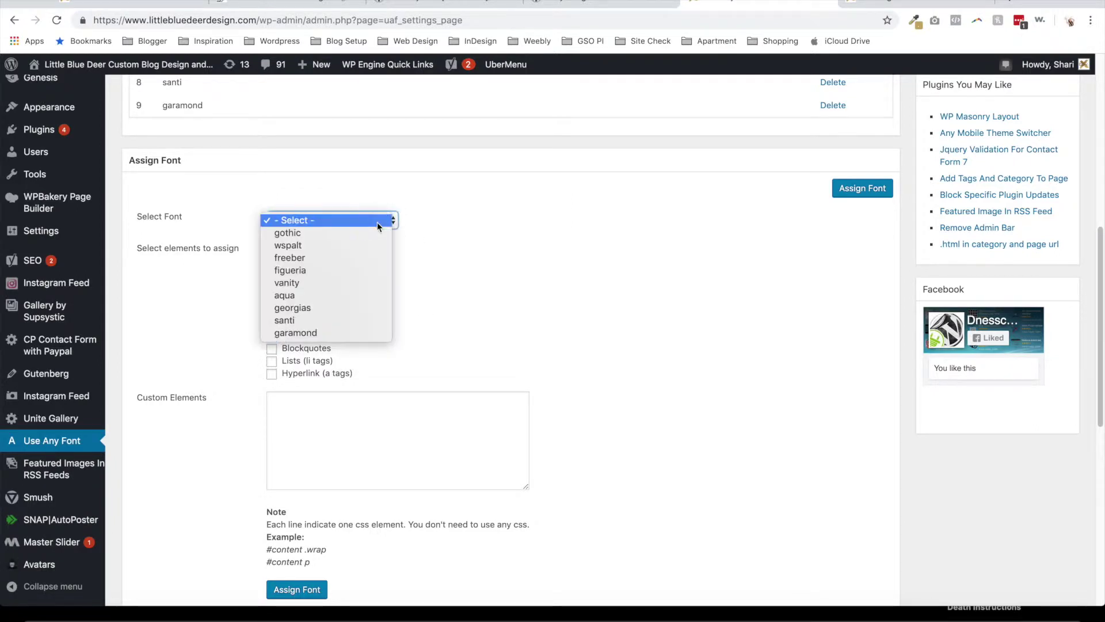
left_click(355, 332)
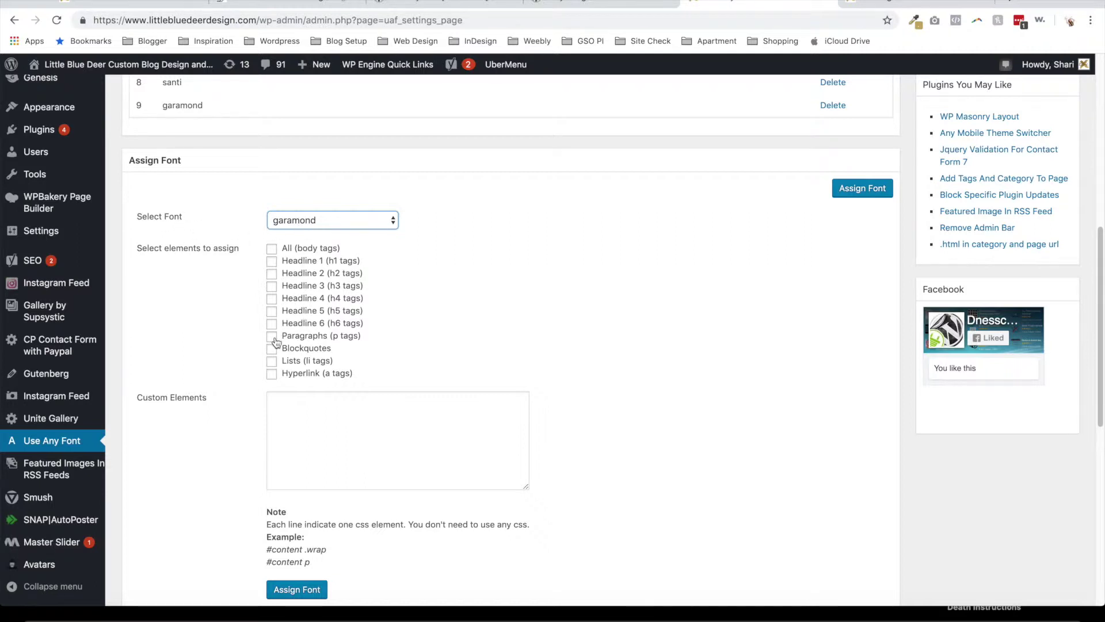
left_click(272, 337)
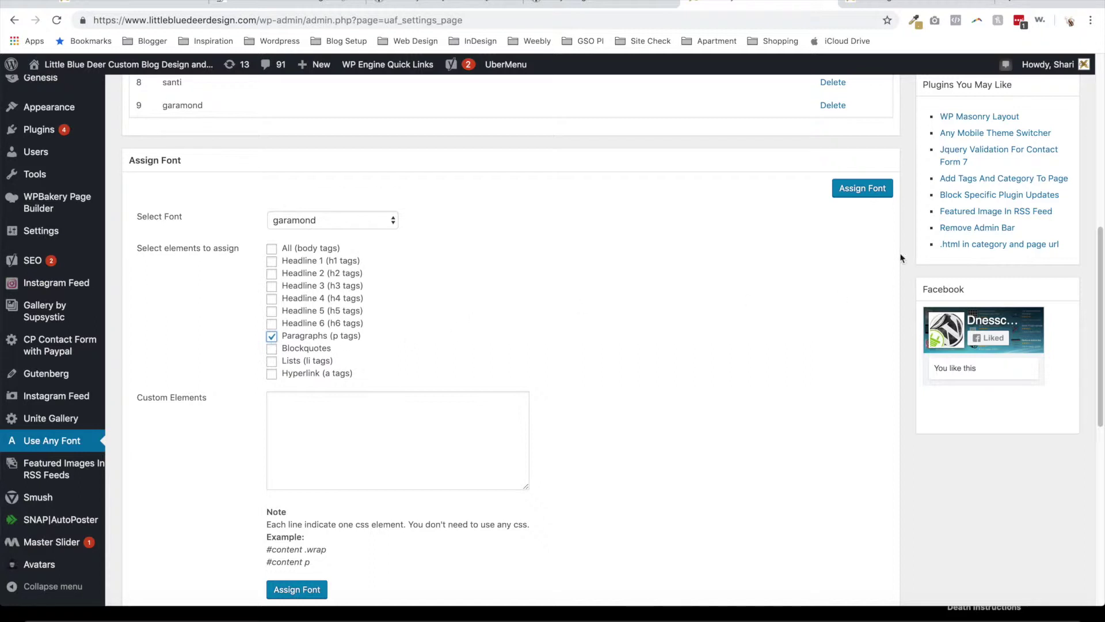
left_click_drag(1100, 268, 1101, 286)
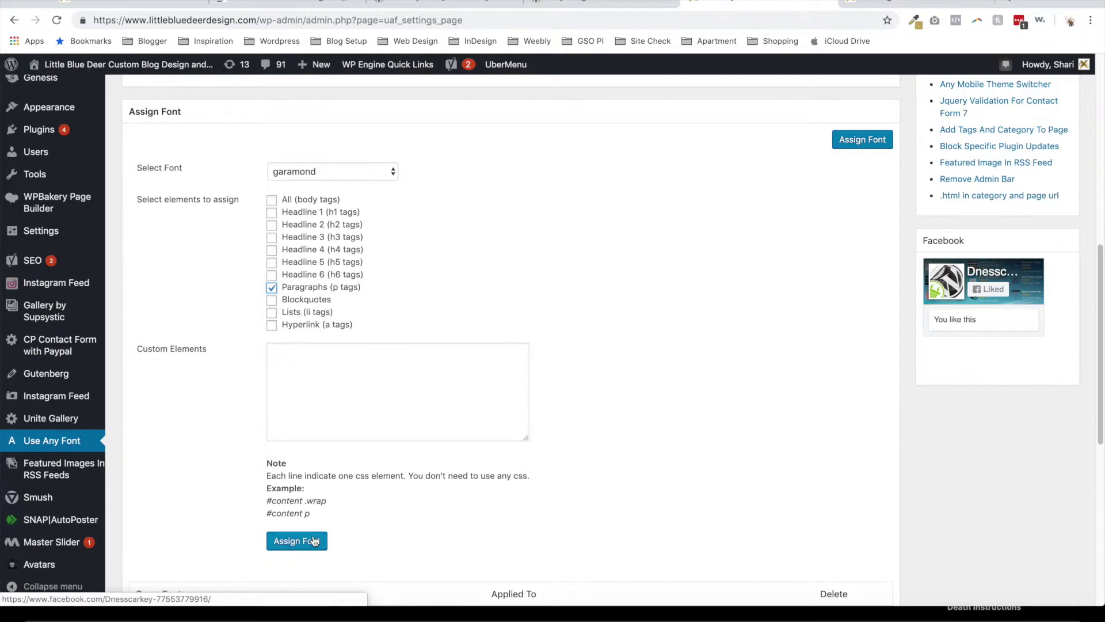
left_click(888, 5)
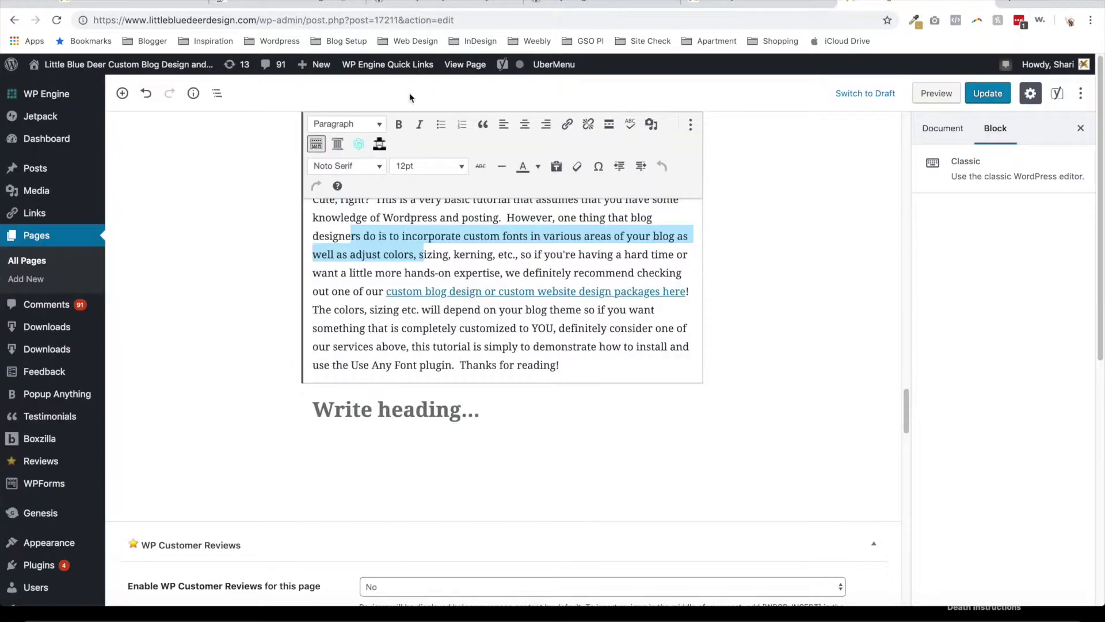
Step: View the published tutorial page without saving edits and scroll to its Step 3
left_click(463, 67)
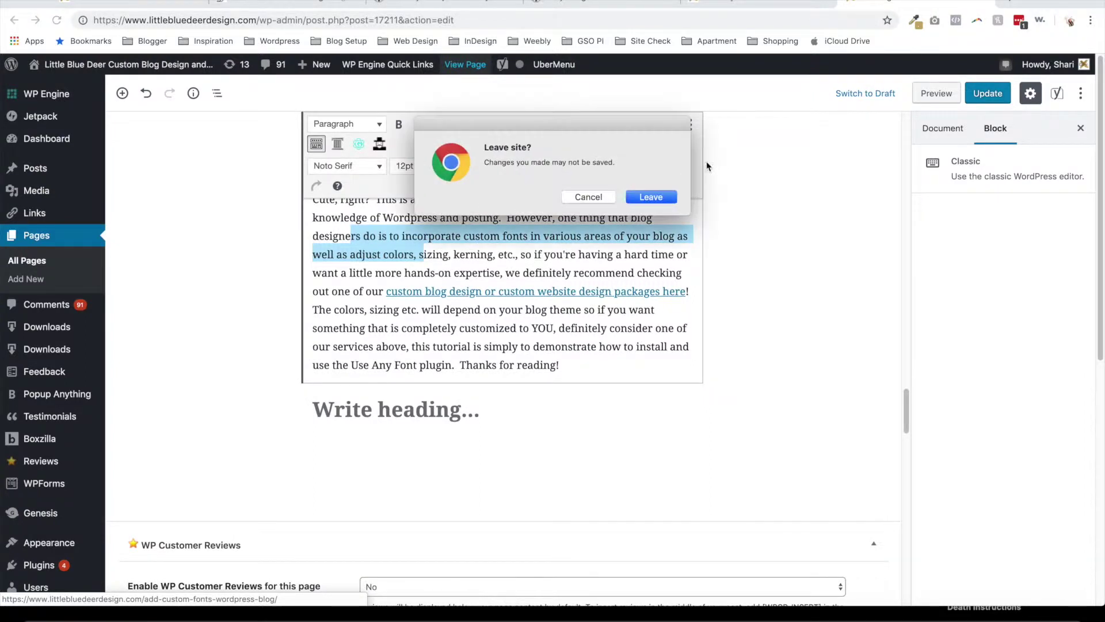
left_click(657, 197)
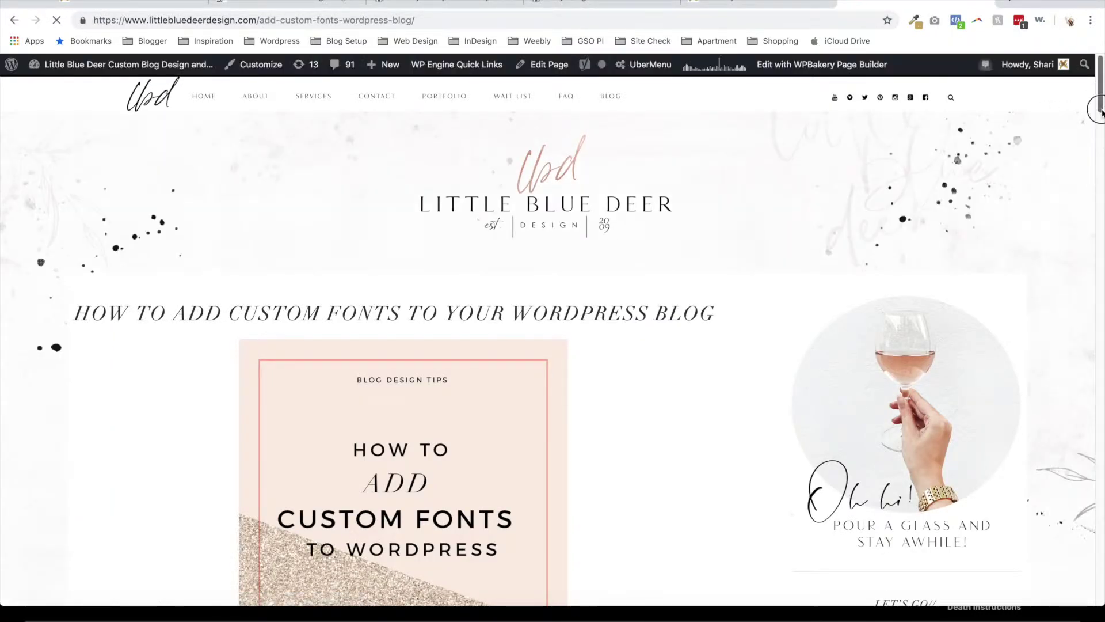
left_click_drag(1097, 104, 1100, 244)
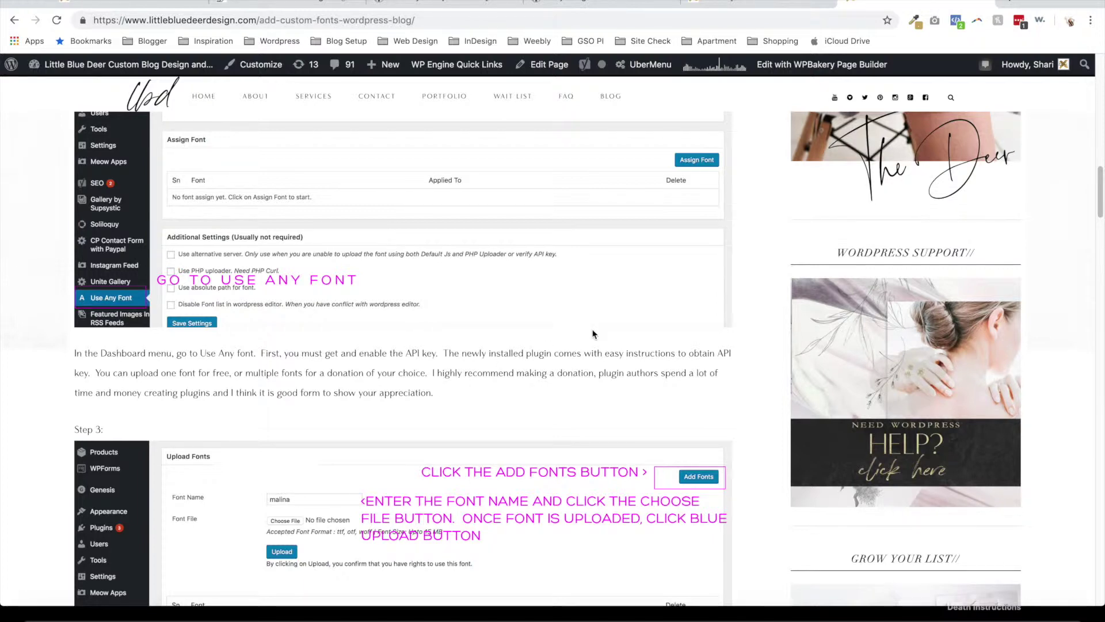
left_click(471, 2)
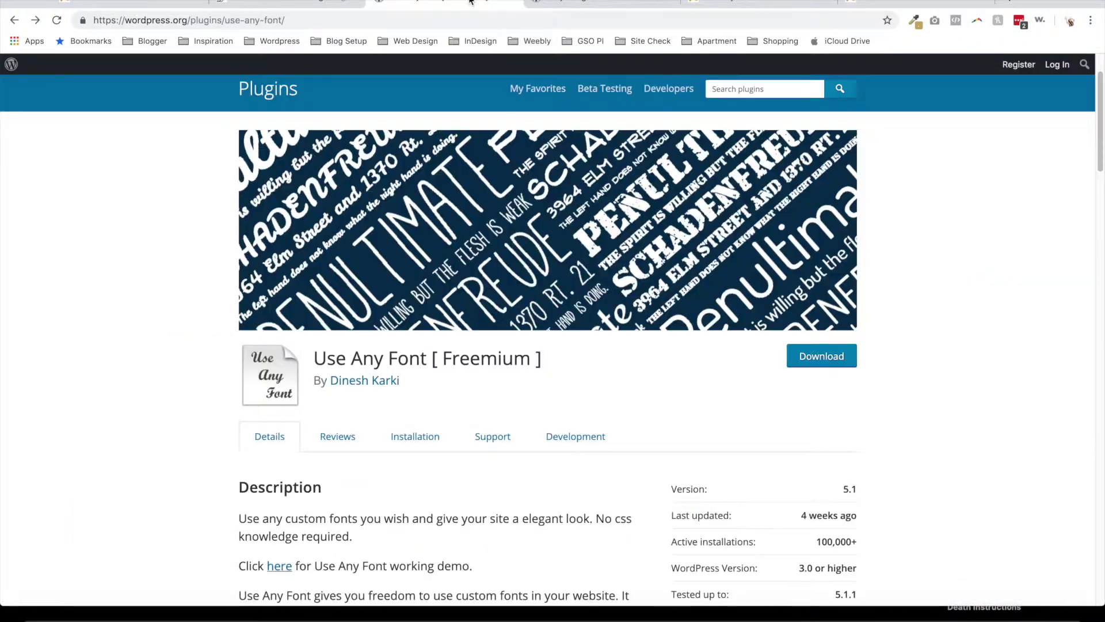
Step: Look over the Easy Google Fonts plugin page, then return to the Use Any Font settings
left_click(574, 2)
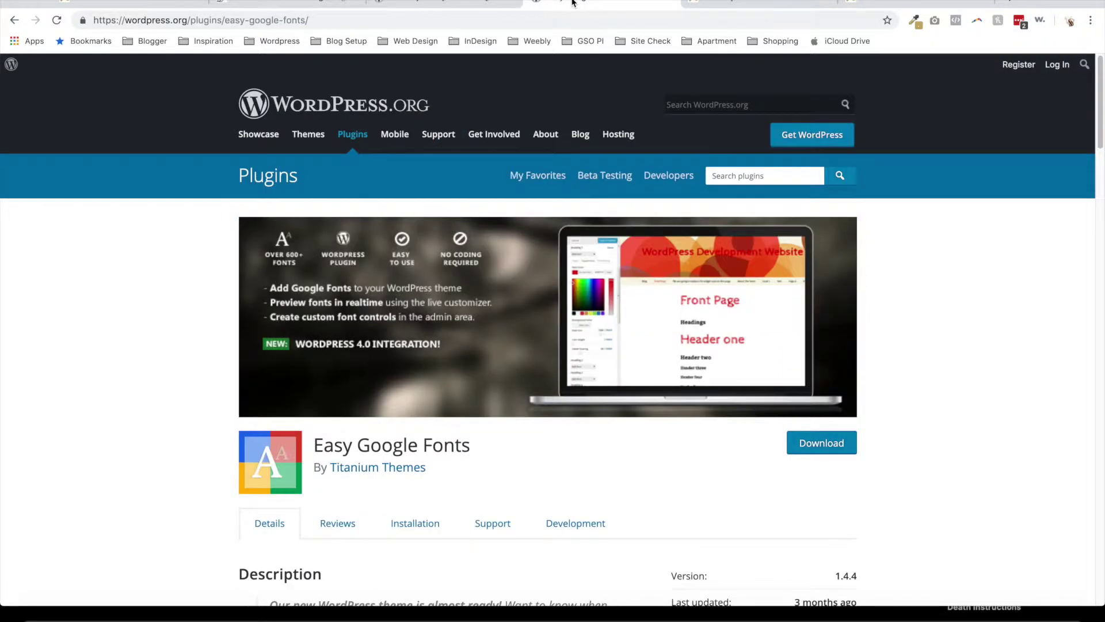
left_click(769, 1)
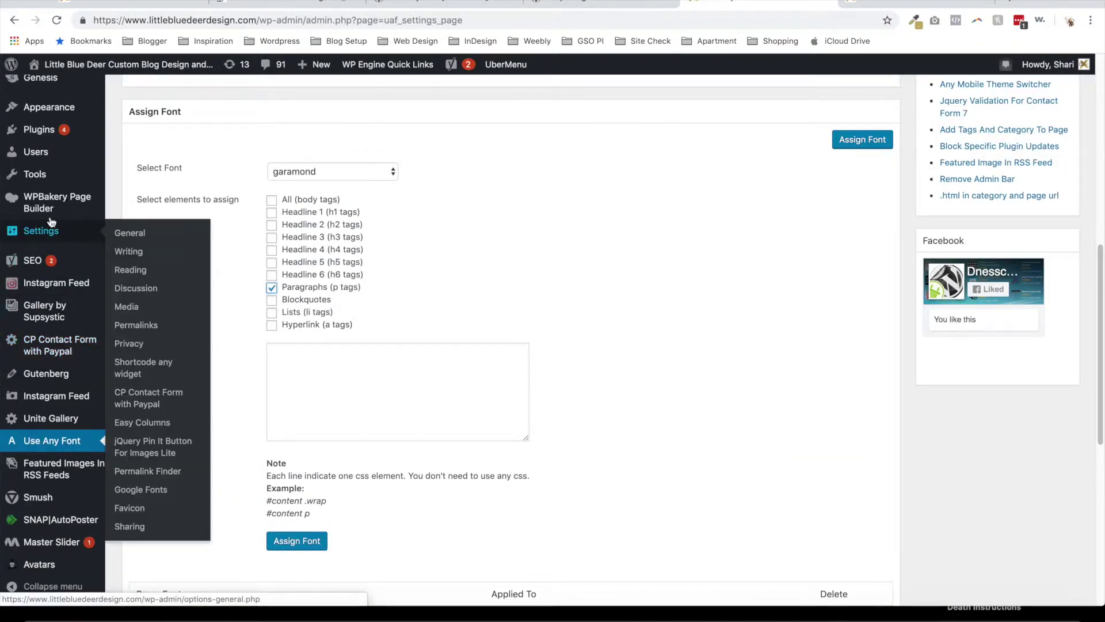
Step: Open the Customizer for the Little Blue Deer theme with its homepage preview
mouse_move(43, 130)
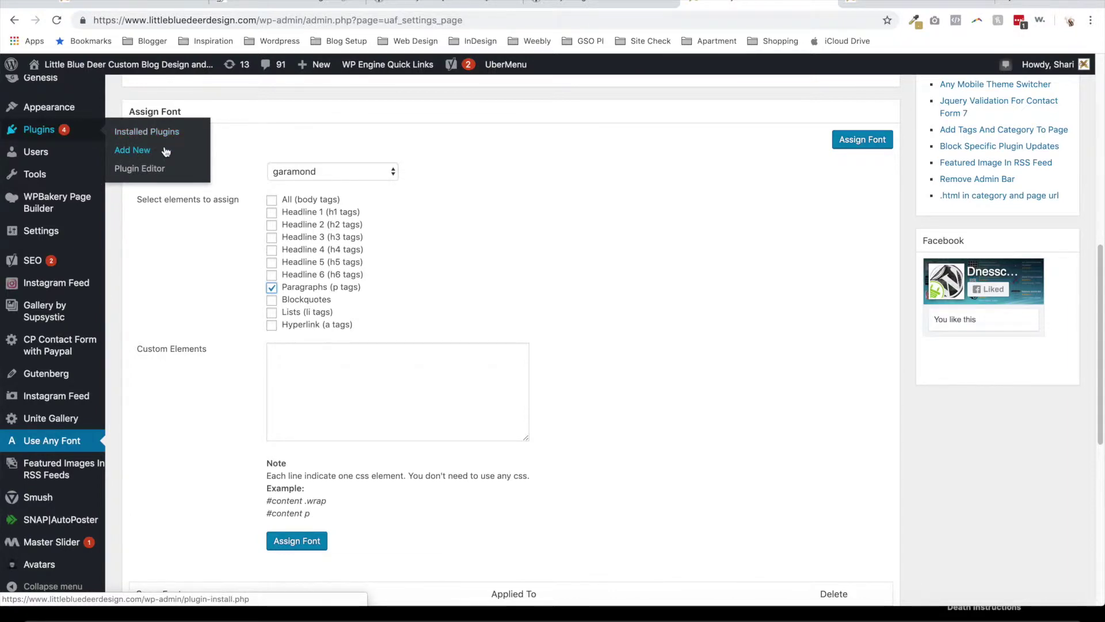
left_click_drag(1100, 282, 1101, 72)
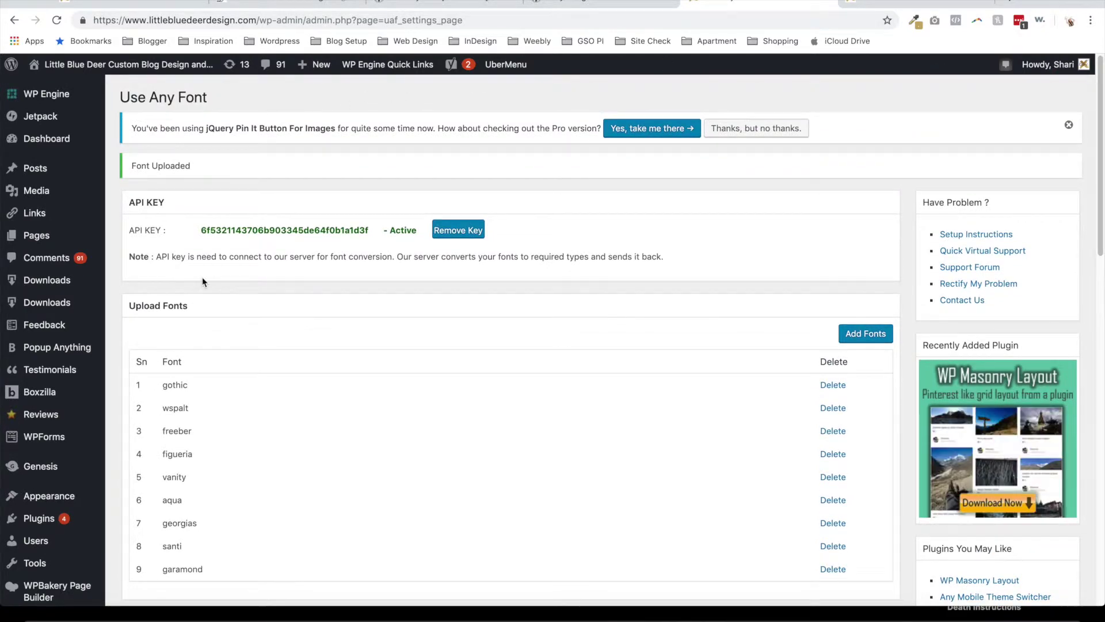
mouse_move(76, 496)
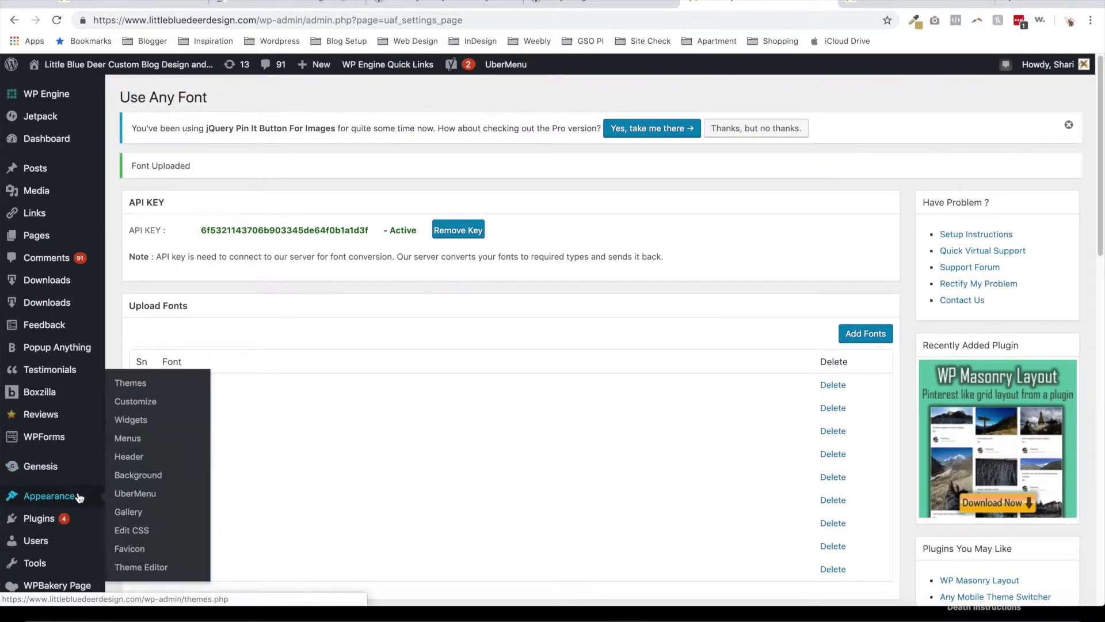
left_click(135, 403)
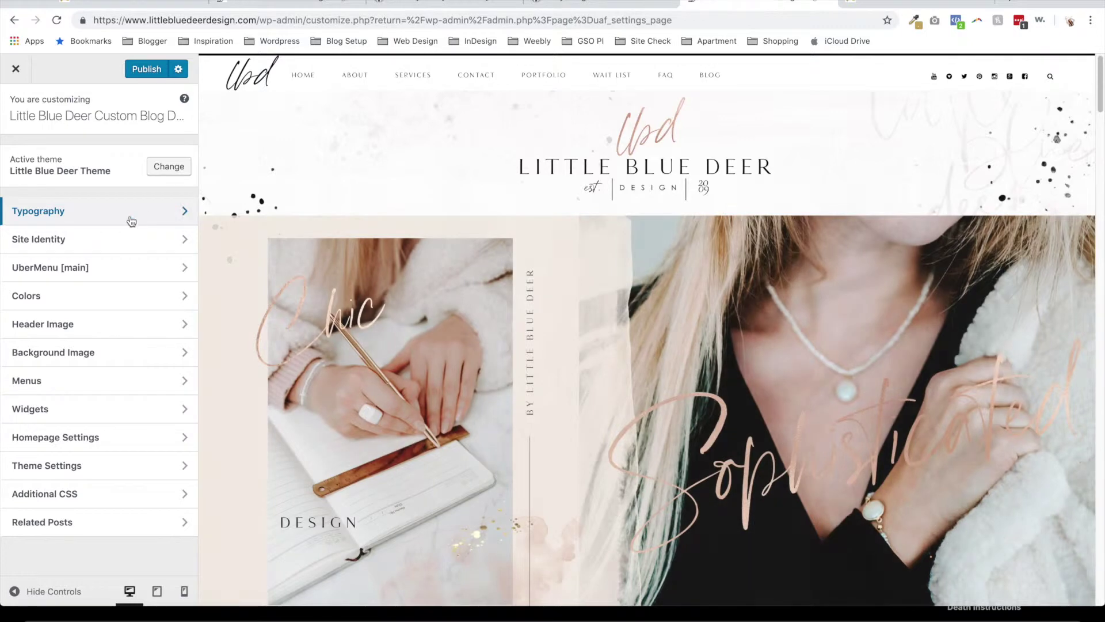
Step: Go to Typography > Default Typography, glance at the Easy Google Fonts tab, and expand Paragraphs
left_click(183, 215)
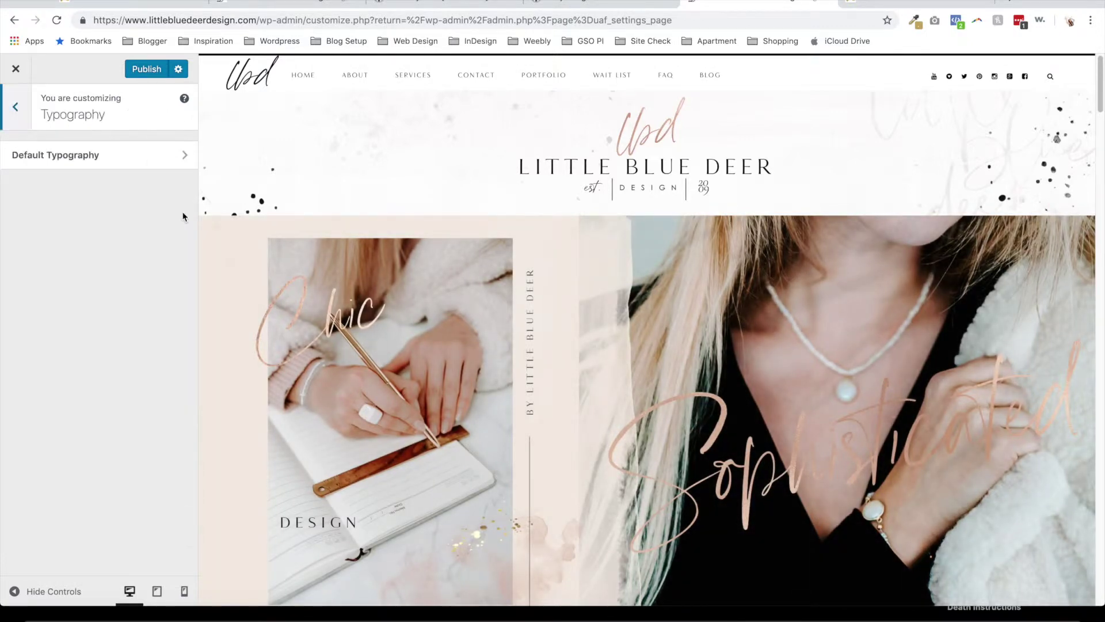
left_click(183, 159)
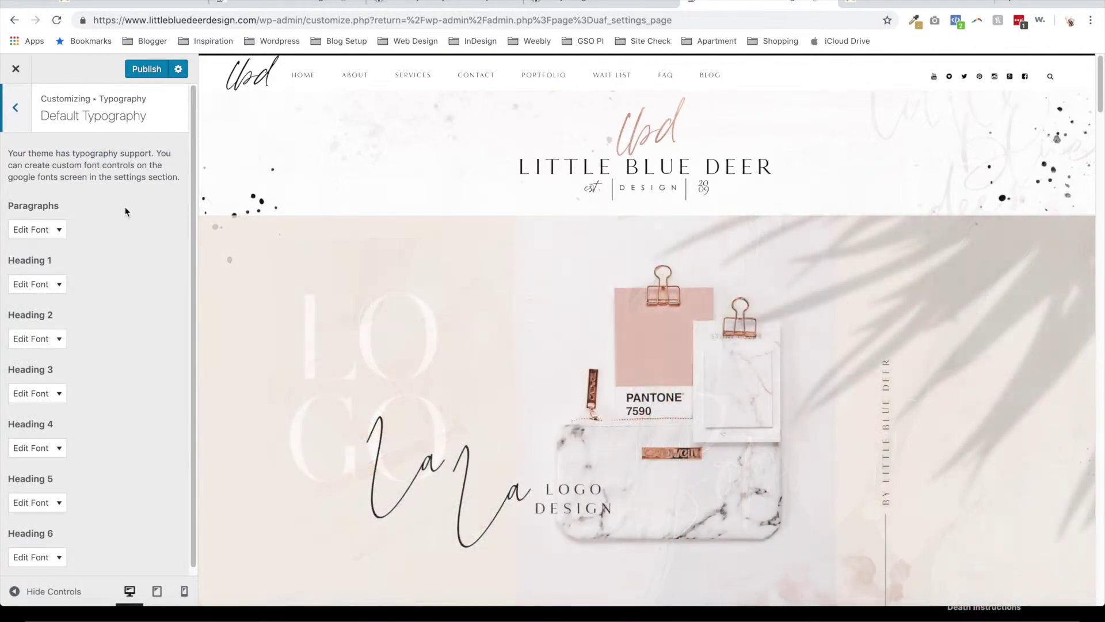
left_click(555, 4)
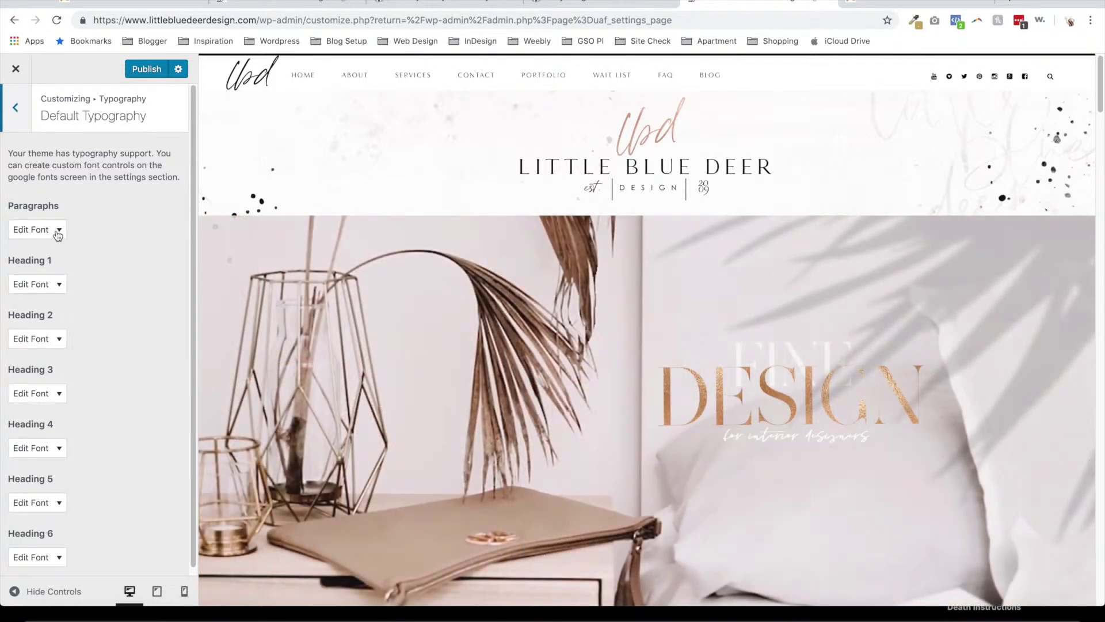
left_click(53, 233)
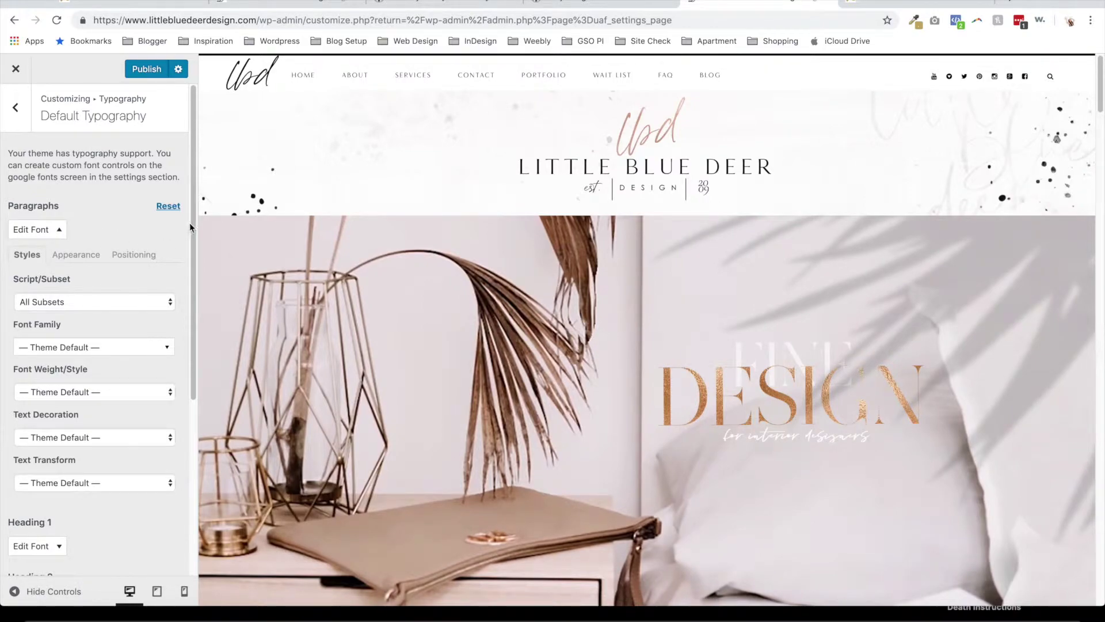
Step: Browse the paragraph Font Family list and close it without choosing a font
left_click_drag(192, 222, 193, 247)
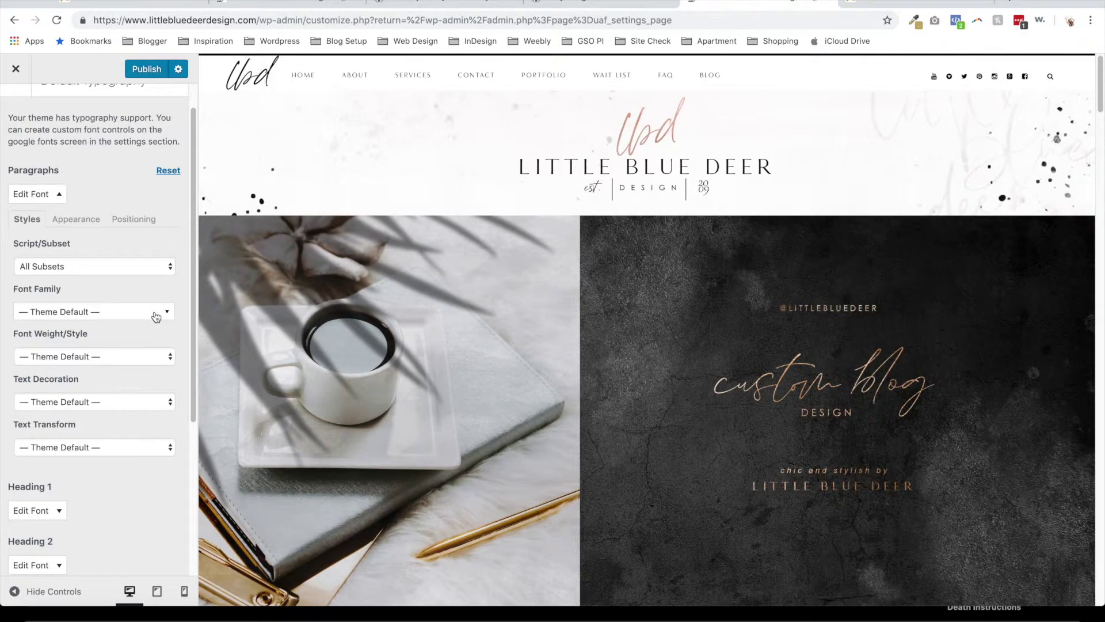
left_click(139, 312)
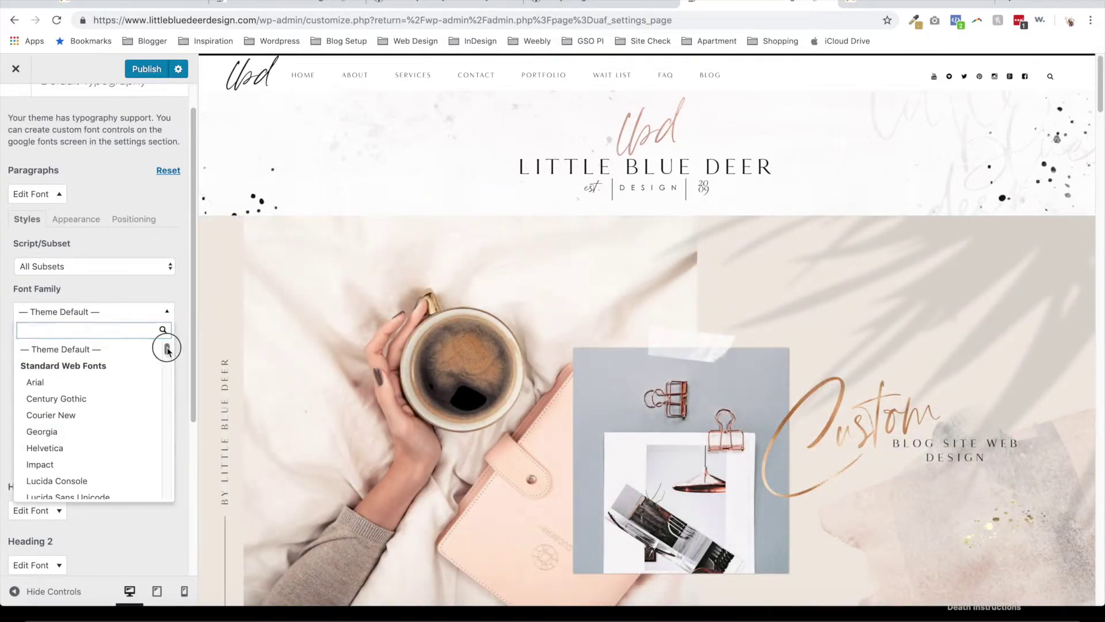
left_click_drag(166, 347, 167, 352)
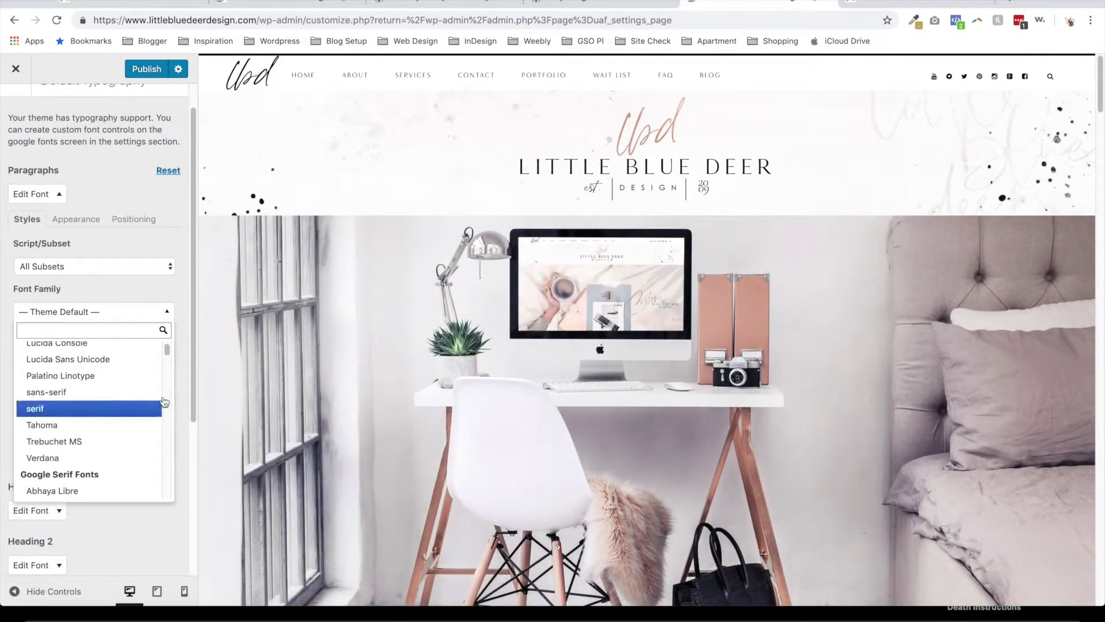
left_click_drag(168, 354, 167, 393)
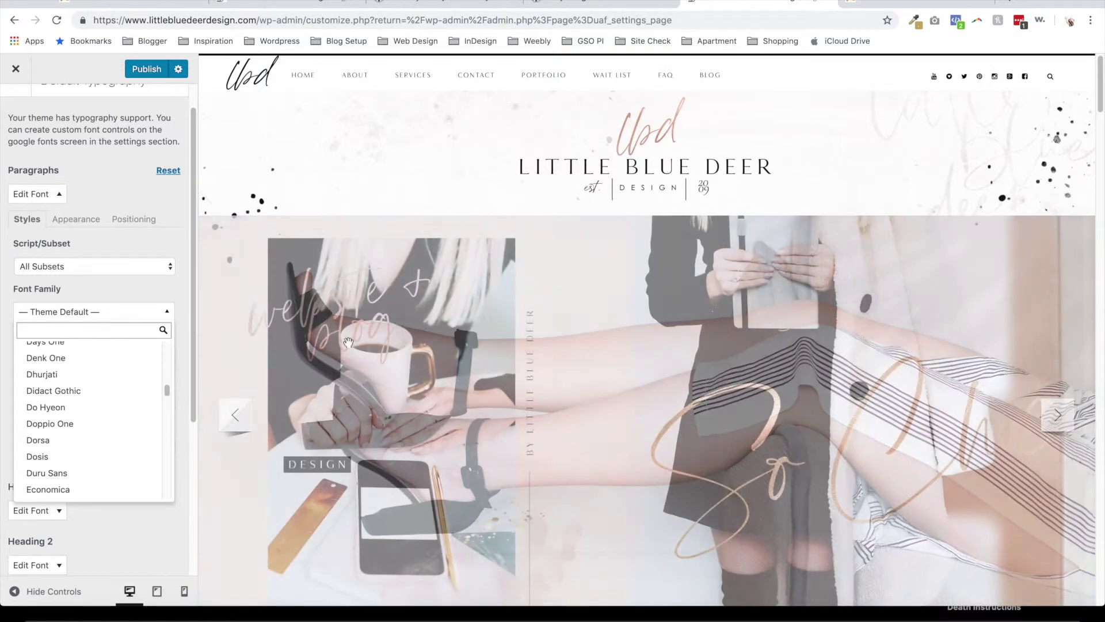
scroll(515, 389, "down", 10)
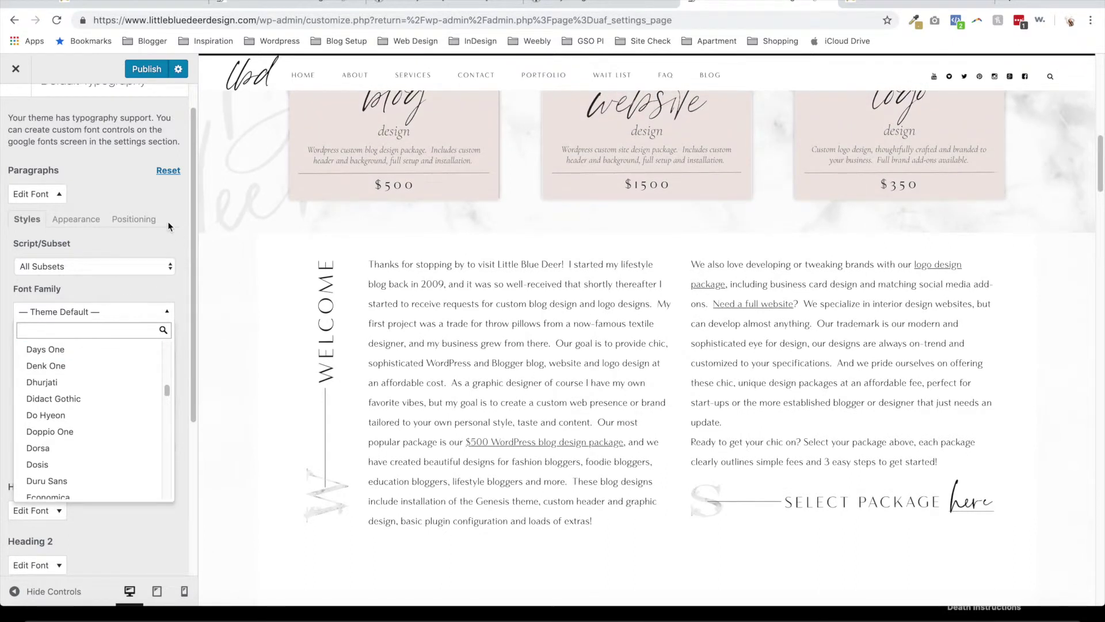
left_click(194, 310)
left_click_drag(194, 310, 195, 345)
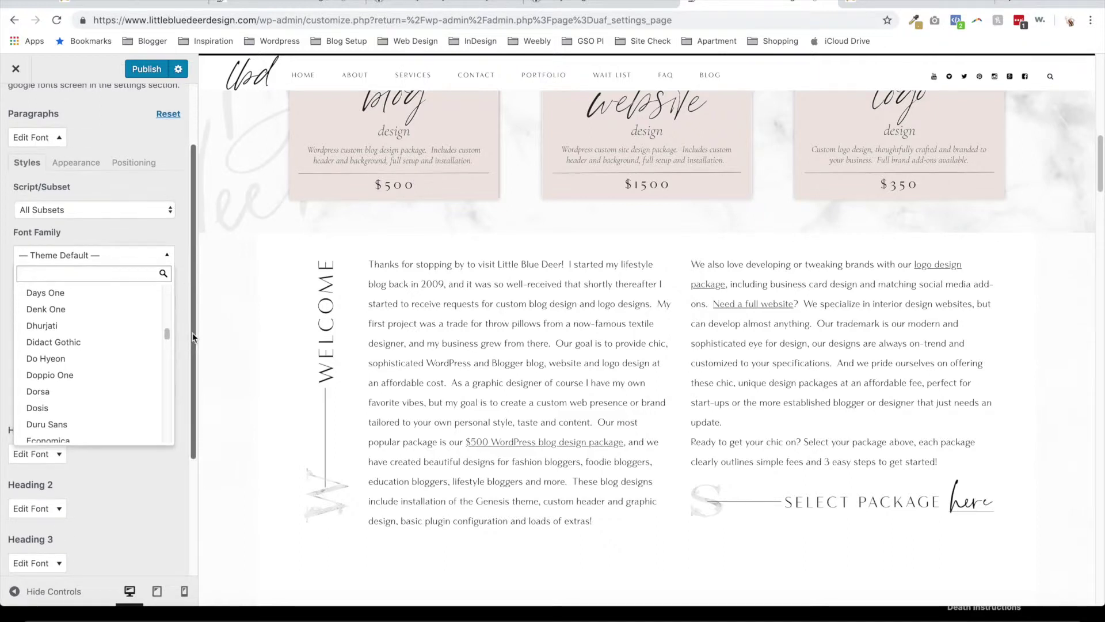
left_click(167, 259)
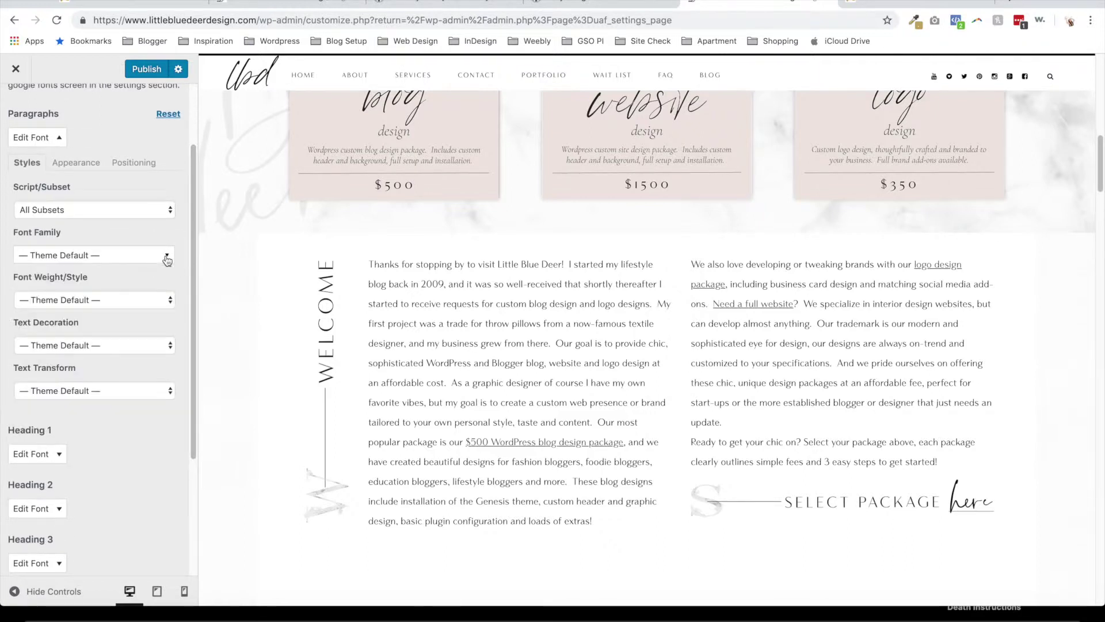
Step: Keep the paragraph Font Weight/Style at Theme Default
left_click(142, 300)
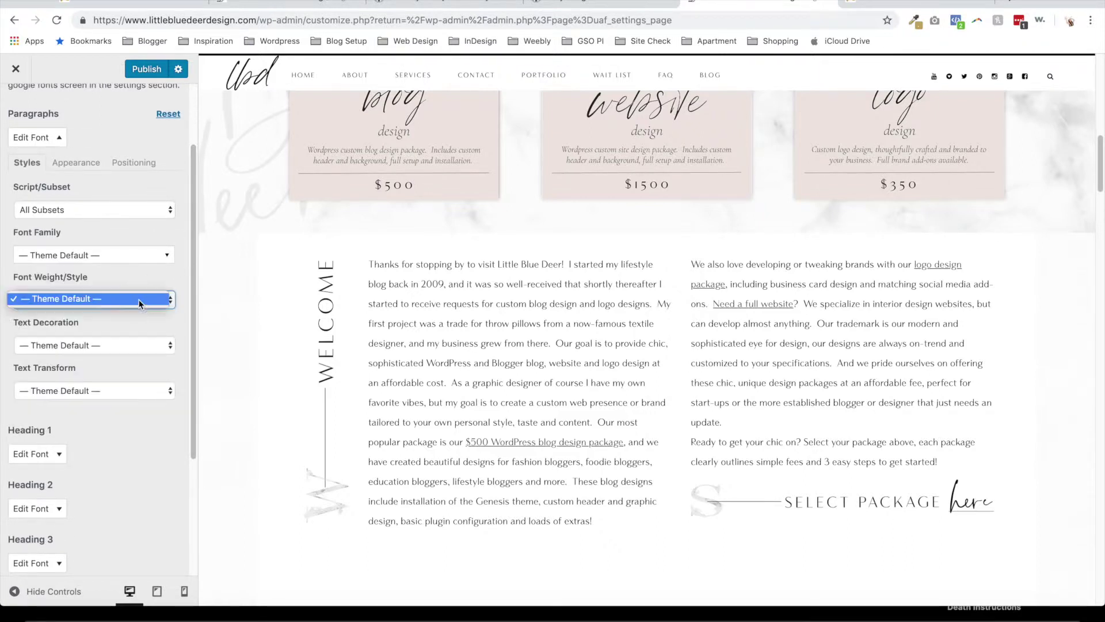
left_click(172, 300)
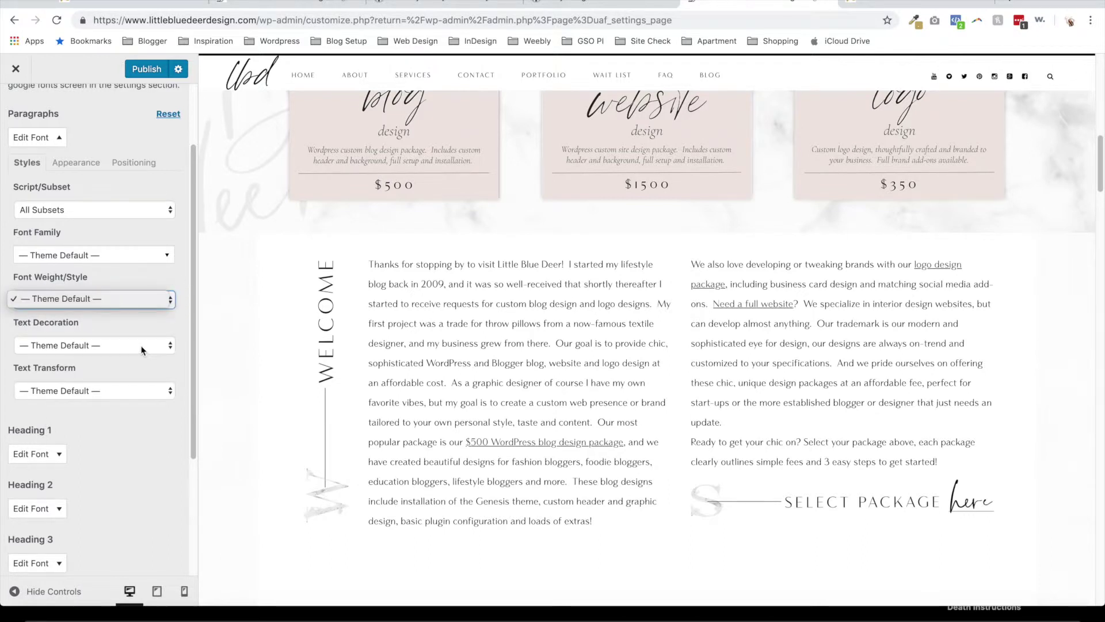
left_click_drag(192, 309, 190, 396)
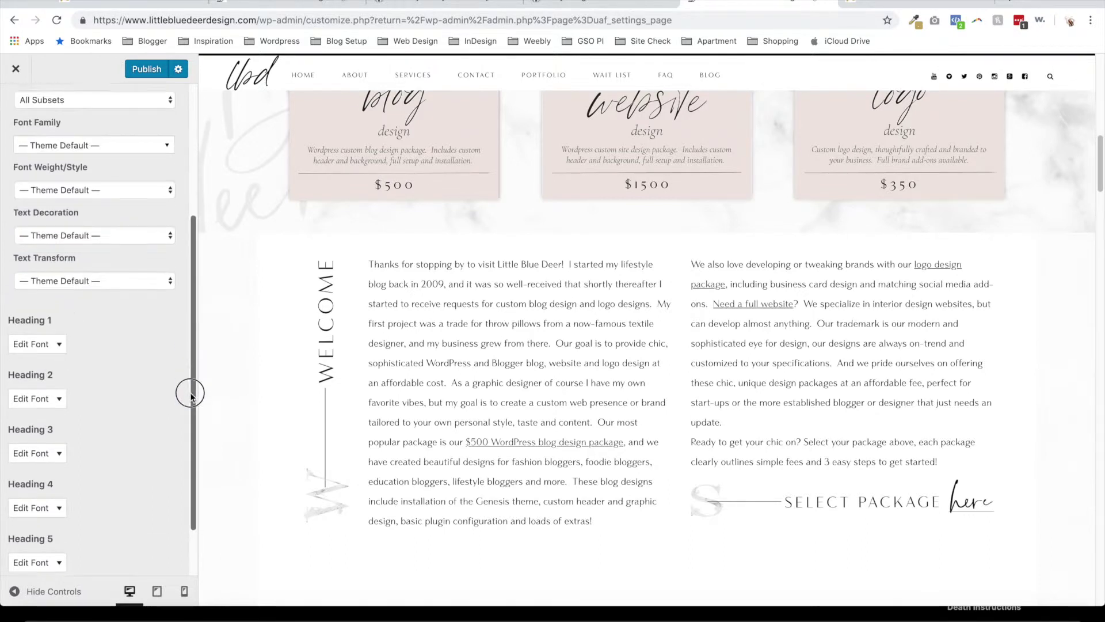
scroll(191, 397, "down", 2)
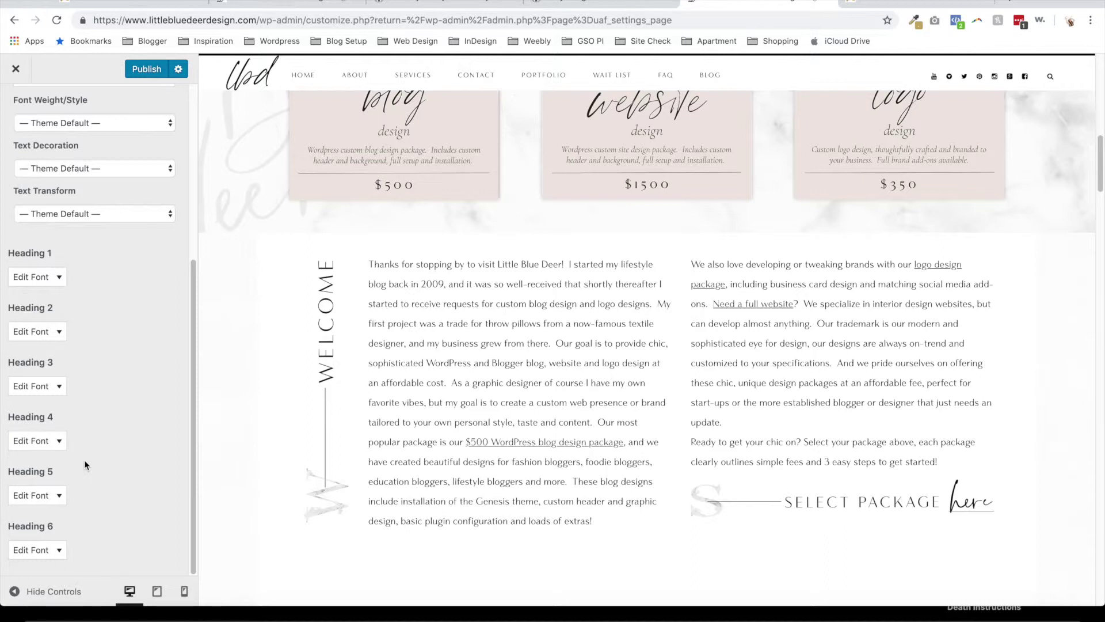
Step: Expand Heading 2 and scroll its Font Family list, closing it with Theme Default unchanged
left_click(58, 333)
left_click(195, 334)
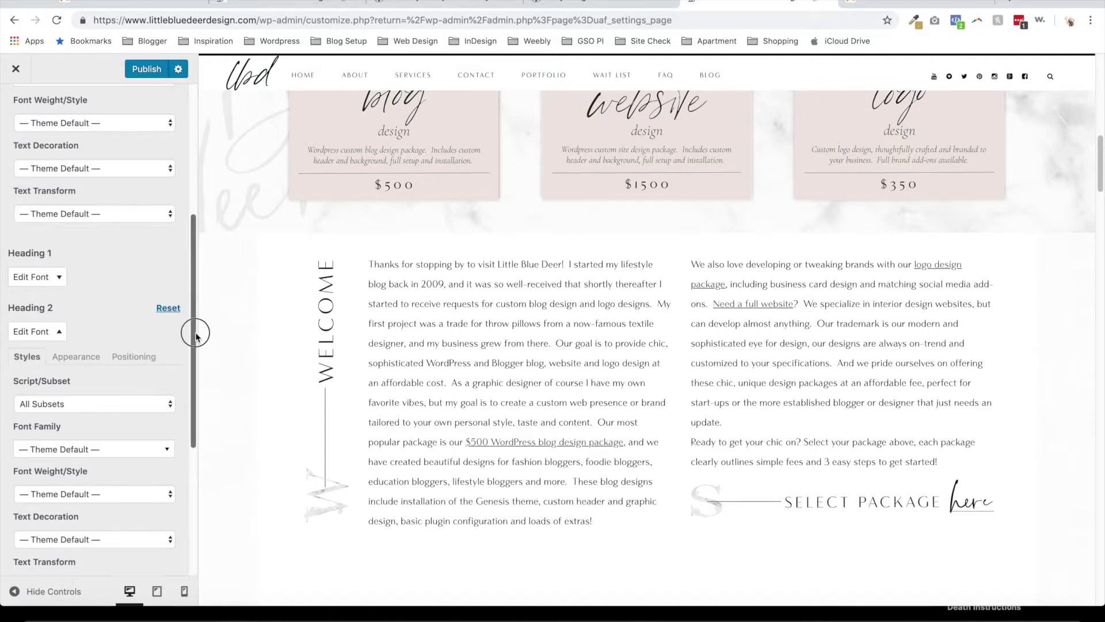
left_click_drag(195, 333, 193, 377)
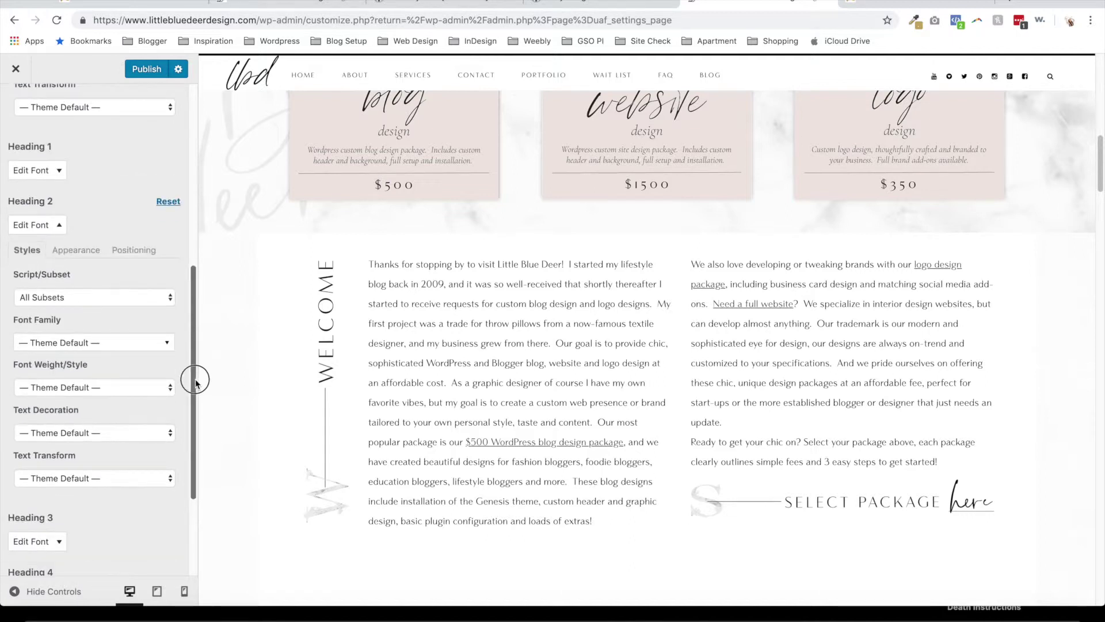
left_click(124, 353)
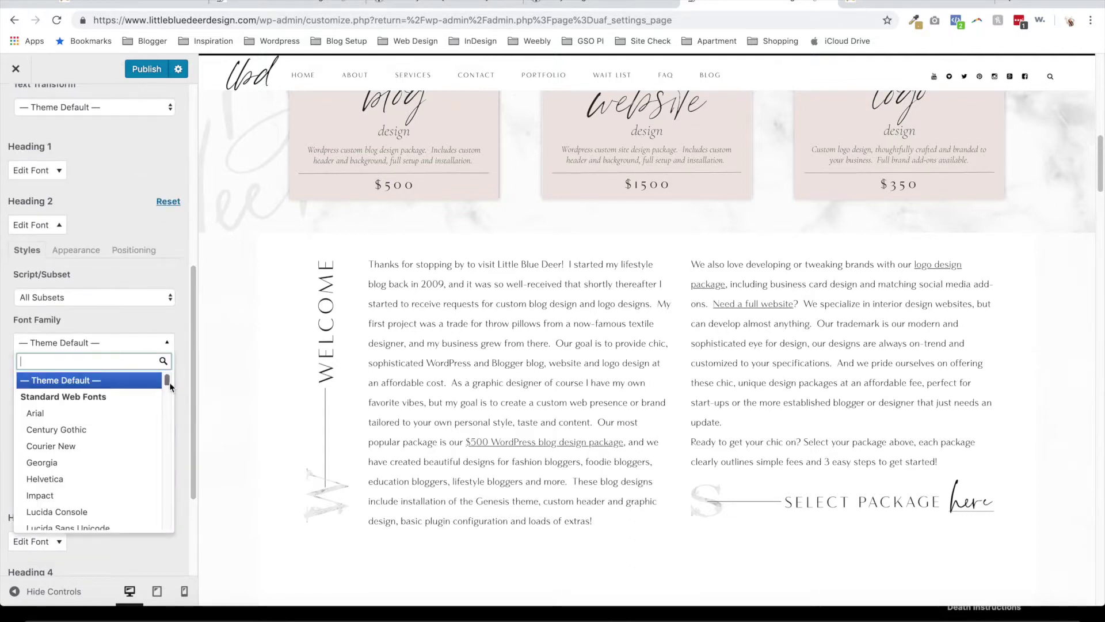
left_click_drag(171, 386, 167, 488)
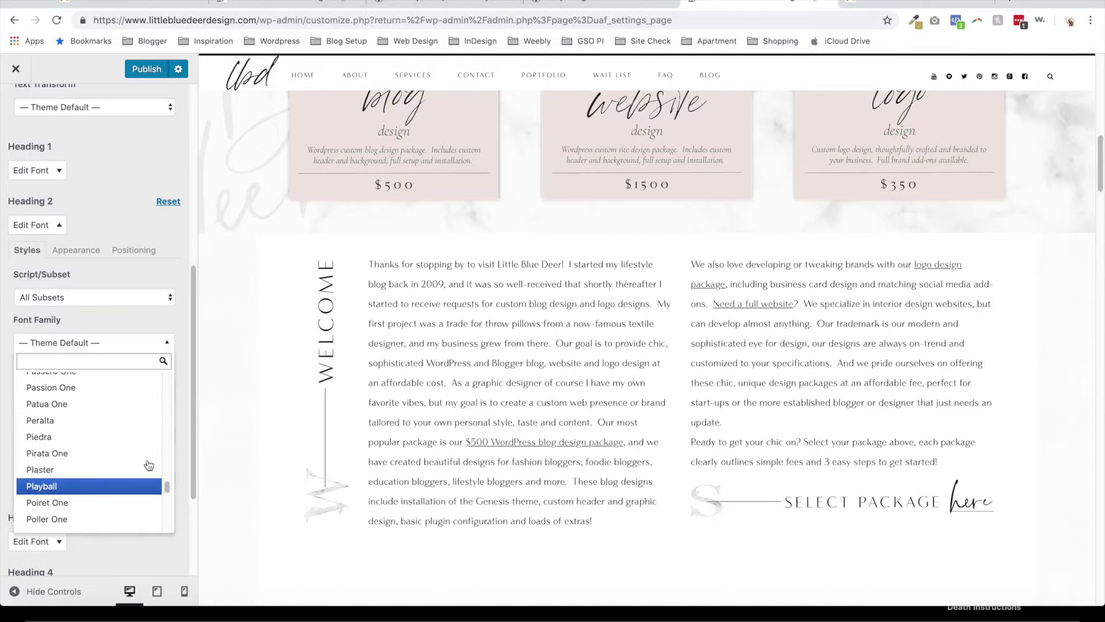
left_click(134, 169)
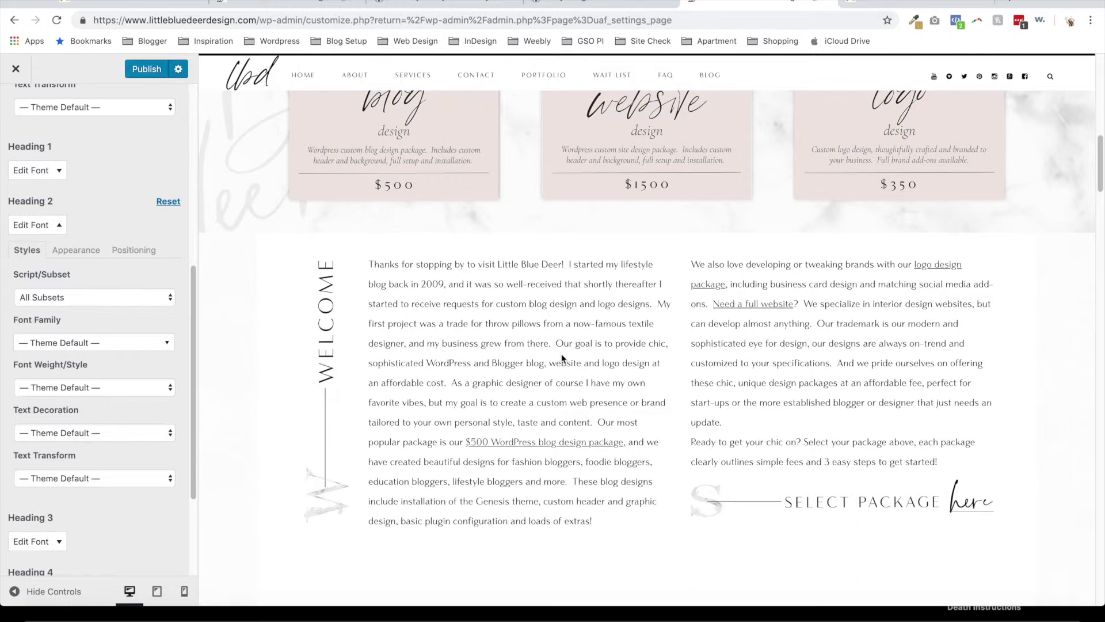
left_click_drag(193, 288, 178, 121)
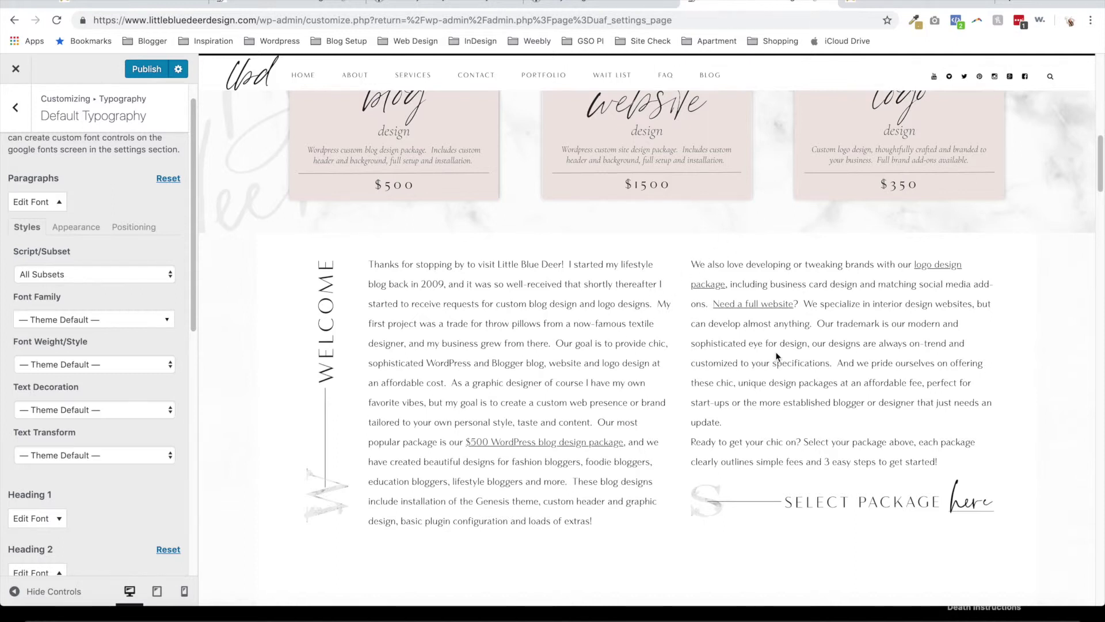
Step: Switch to the How to Add Custom Fonts post and go to the site's Tutorials page via the FAQ menu
left_click(874, 3)
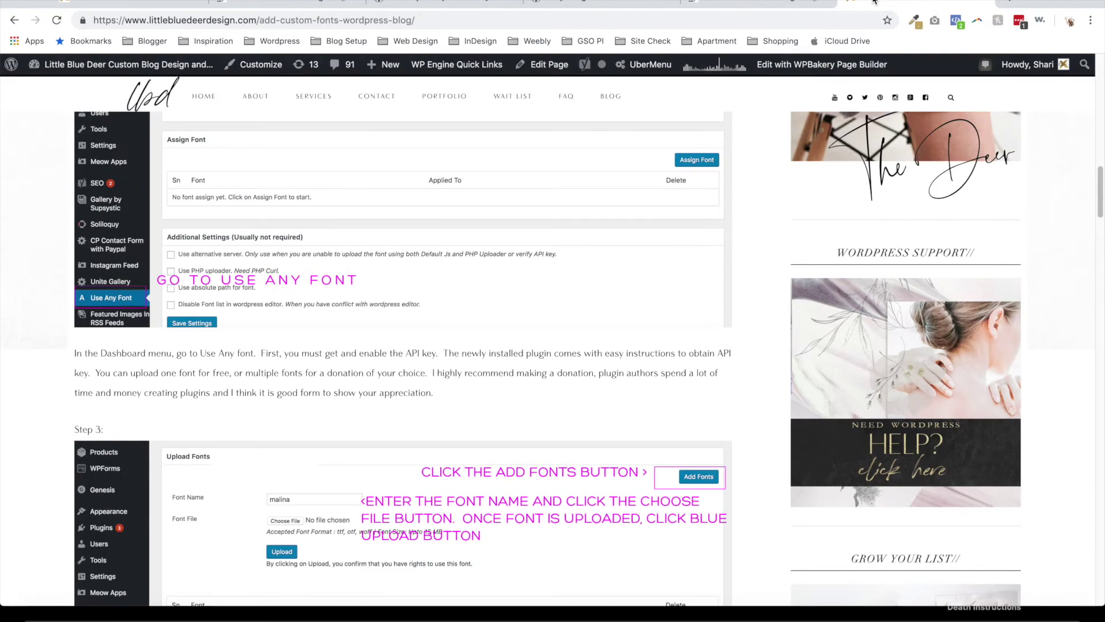
left_click_drag(1100, 184, 1098, 80)
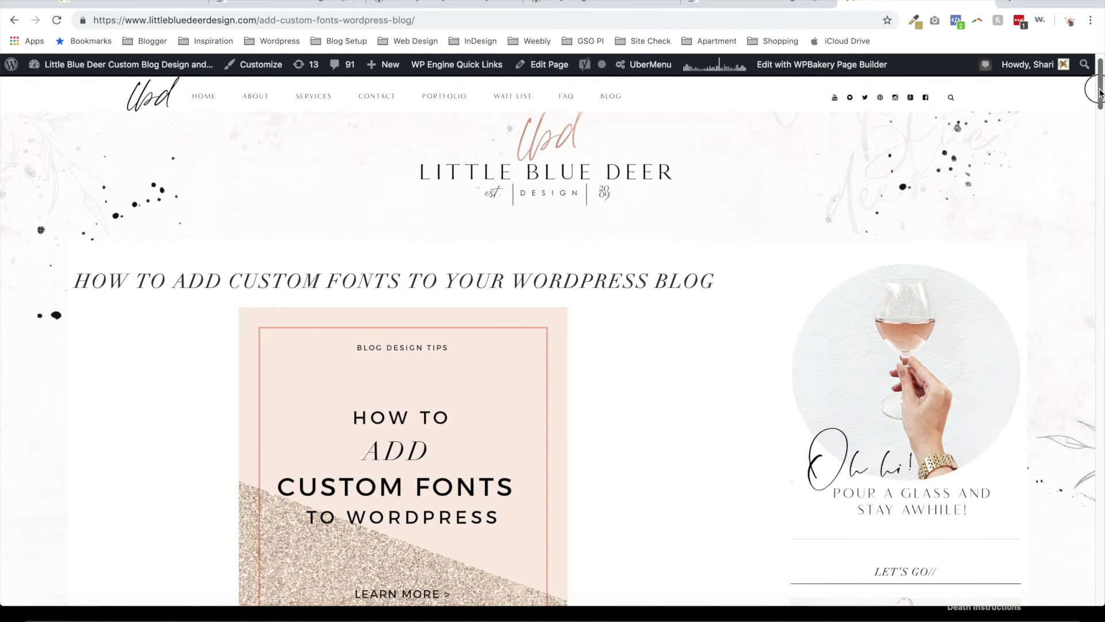
scroll(783, 184, "up", 1)
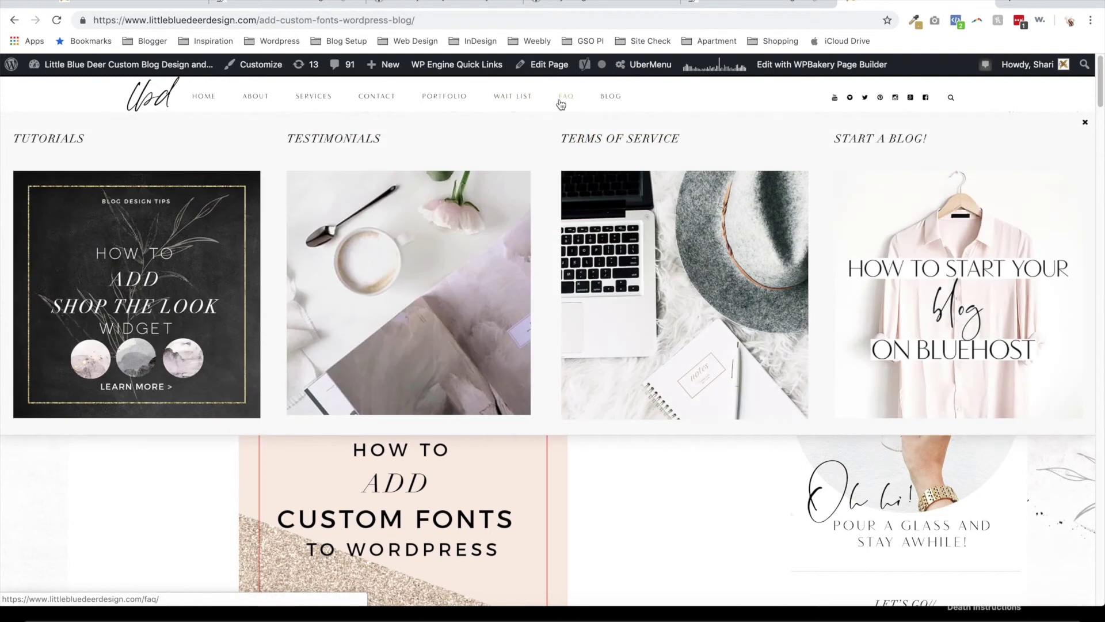
left_click(560, 101)
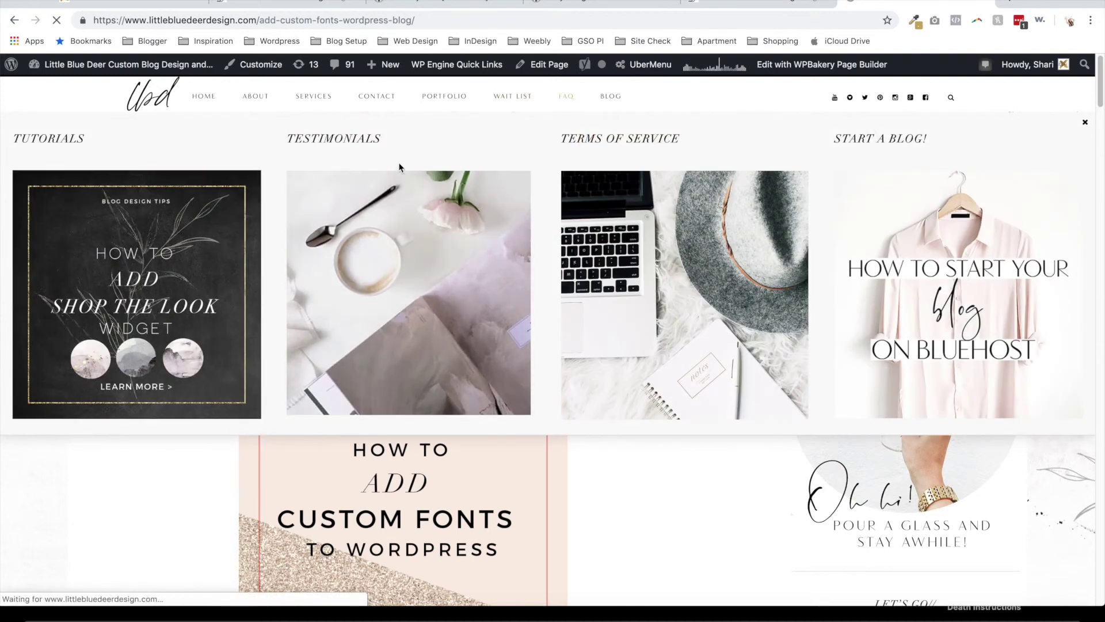